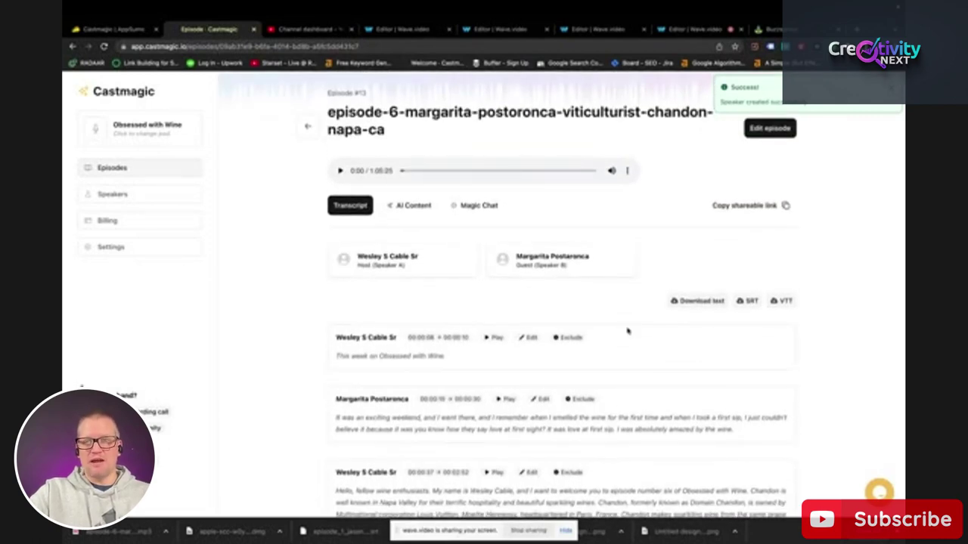
Start adding a transcript to Buzzsprout episode #6 and download Castmagic's transcript as an SRT file
{"action": "left_click", "coordinate": [776, 28]}
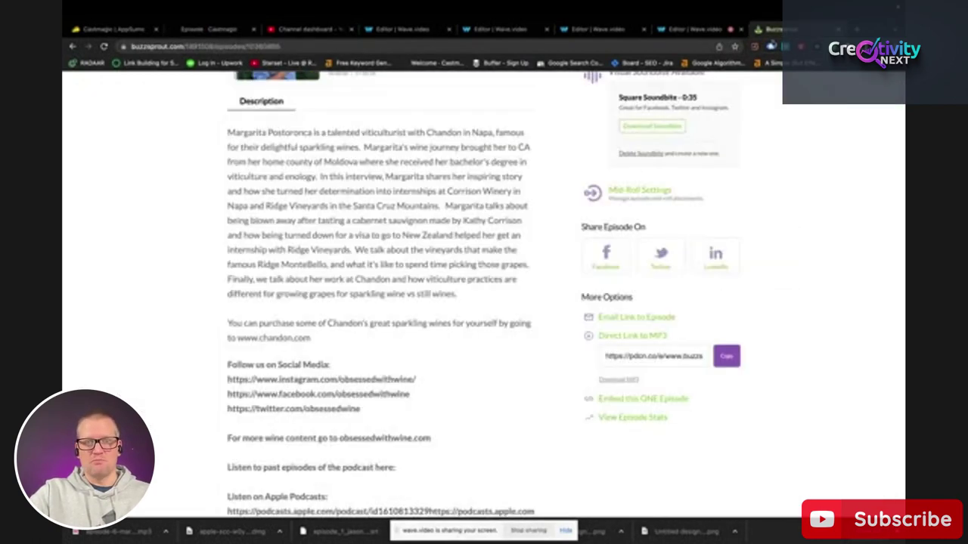
{"action": "scroll", "coordinate": [530, 288], "scroll_direction": "up", "scroll_amount": 5}
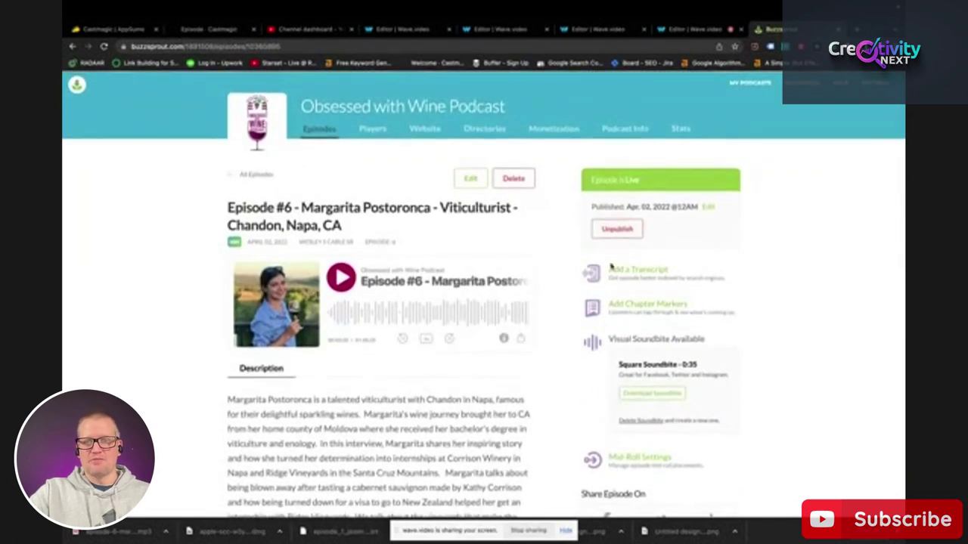
{"action": "left_click", "coordinate": [637, 272]}
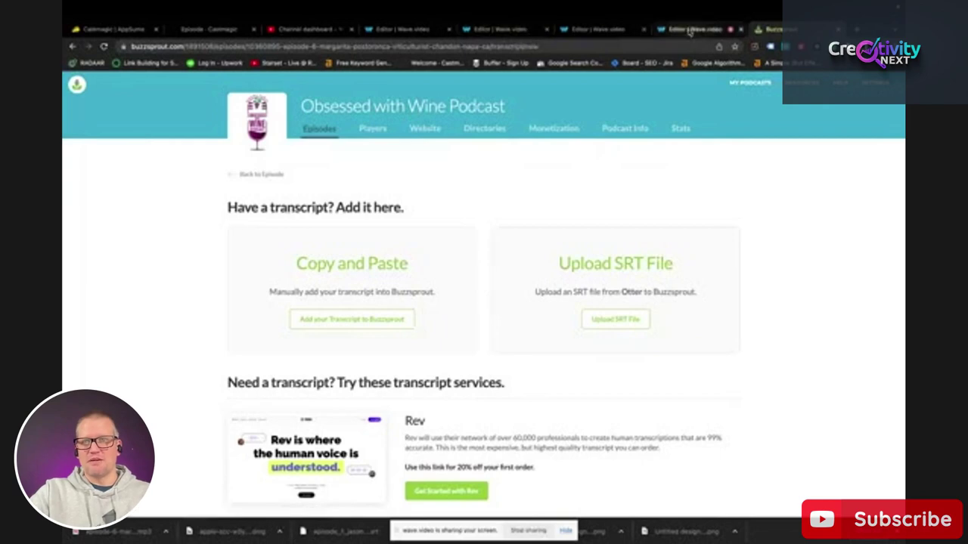
{"action": "left_click", "coordinate": [208, 29]}
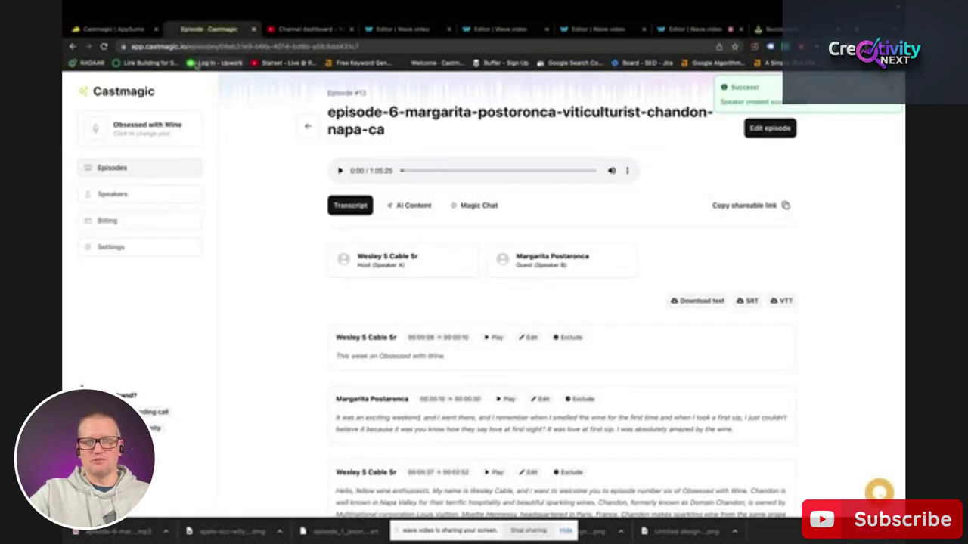
{"action": "left_click", "coordinate": [751, 302]}
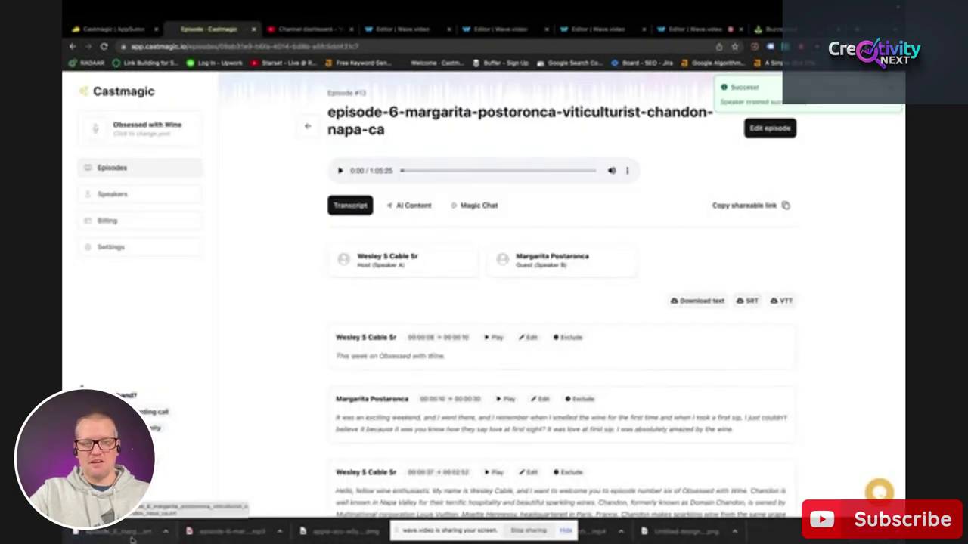
Upload the downloaded SRT file as episode #6's transcript in Buzzsprout
{"action": "left_click", "coordinate": [769, 29]}
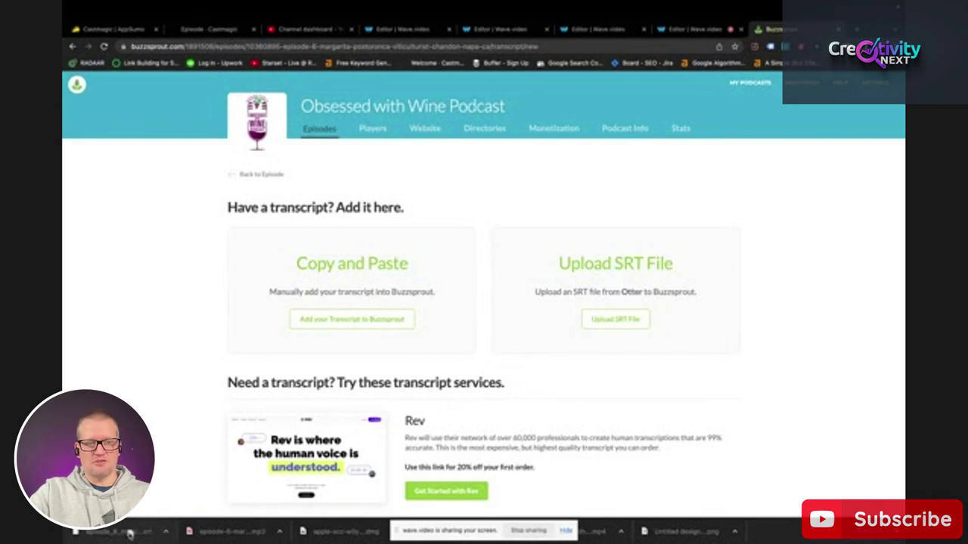
{"action": "left_click", "coordinate": [620, 319]}
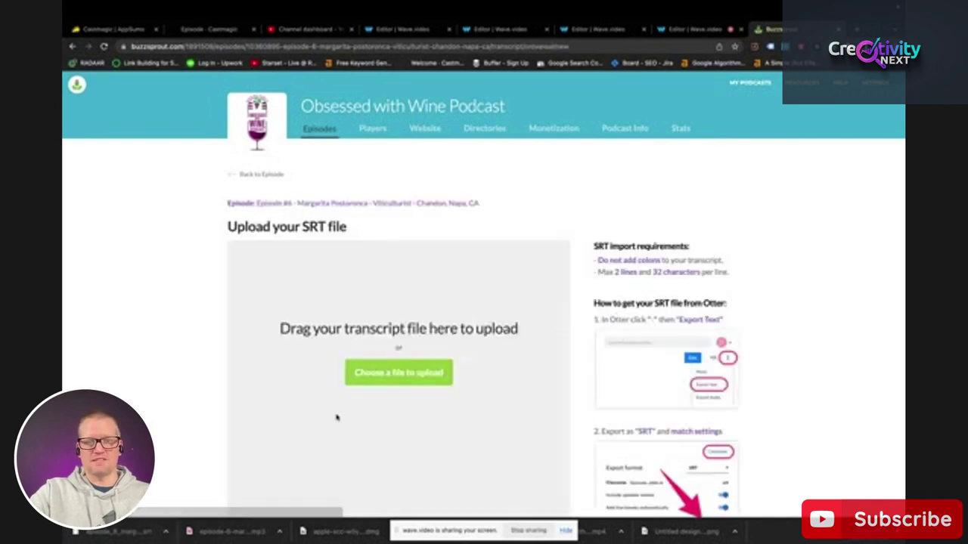
{"action": "left_click_drag", "start_coordinate": [130, 518], "coordinate": [338, 468]}
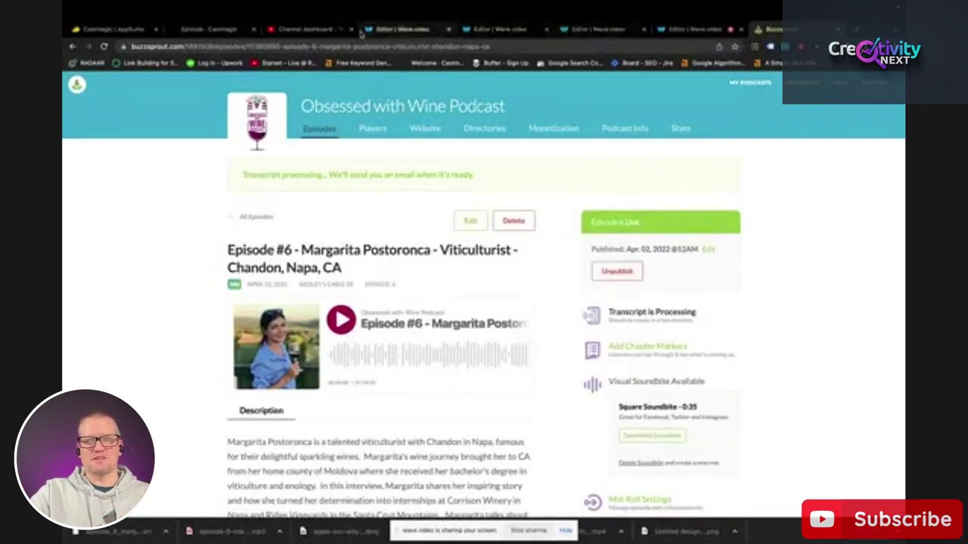
{"action": "left_click", "coordinate": [206, 28]}
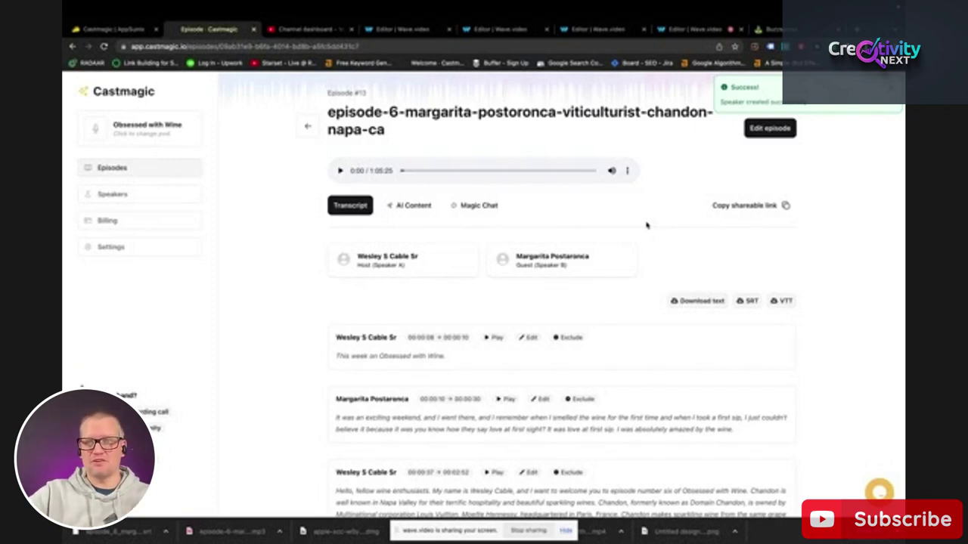
Review the AI content and select title 6, 'The Technicality of Sparkling Wine Winemaking at Chandon'
{"action": "left_click", "coordinate": [409, 206]}
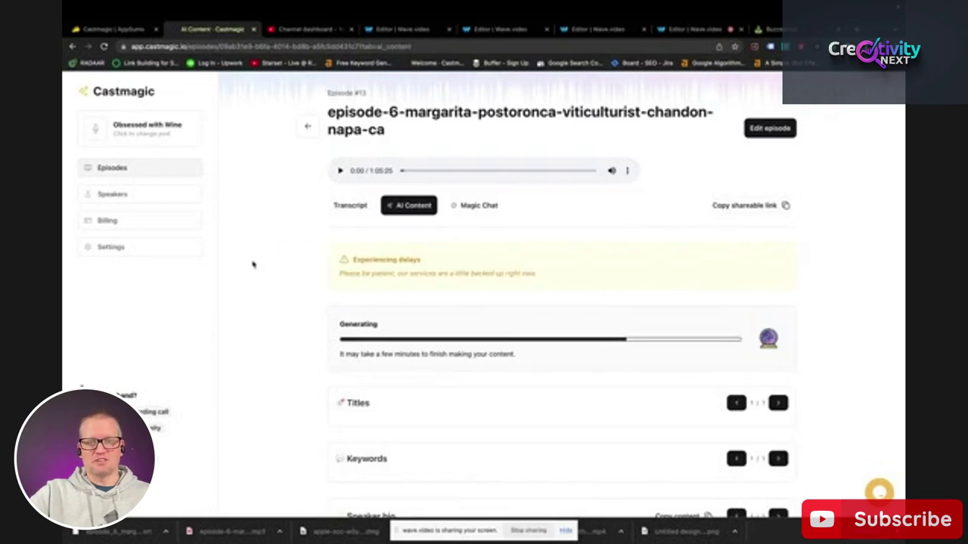
{"action": "scroll", "coordinate": [254, 264], "scroll_direction": "down", "scroll_amount": 4}
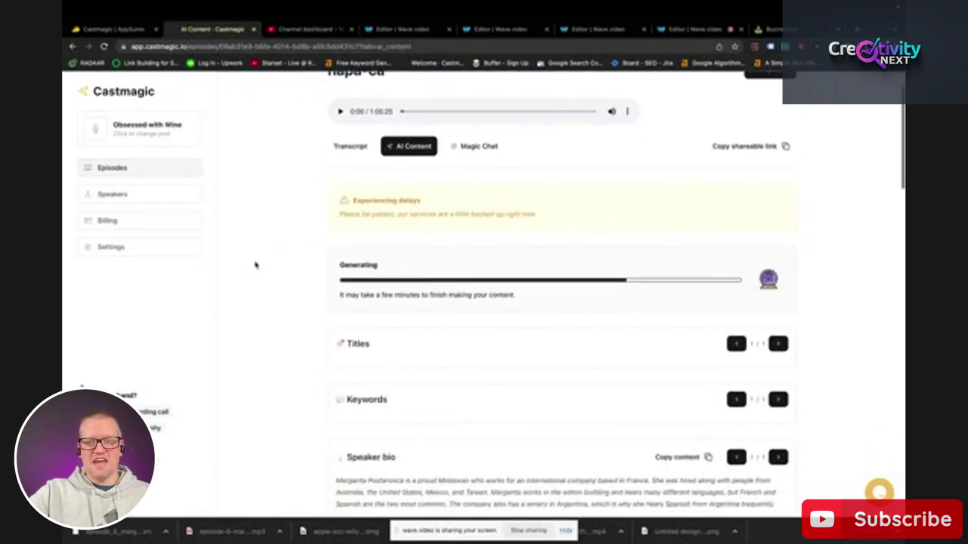
{"action": "scroll", "coordinate": [255, 264], "scroll_direction": "down", "scroll_amount": 2}
{"action": "scroll", "coordinate": [255, 264], "scroll_direction": "up", "scroll_amount": 6}
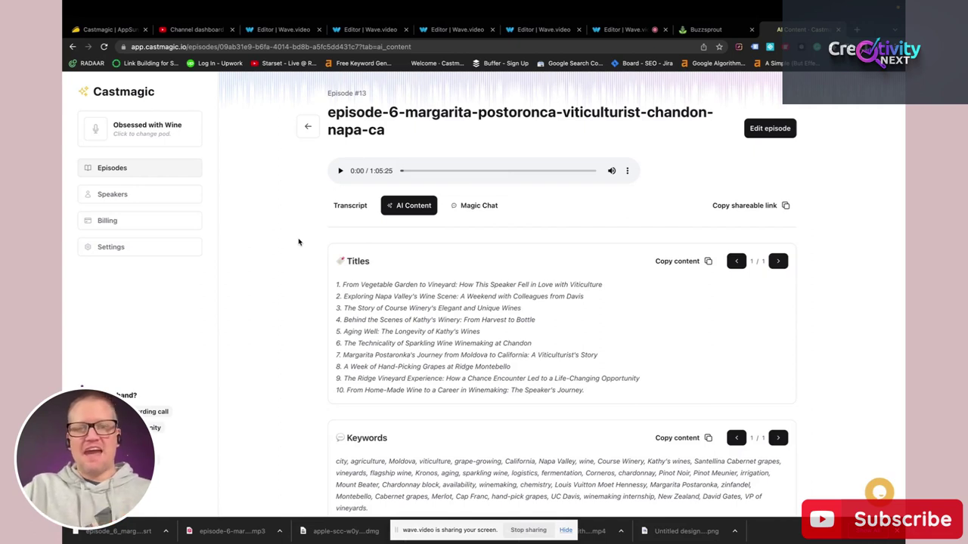
{"action": "scroll", "coordinate": [299, 242], "scroll_direction": "down", "scroll_amount": 1}
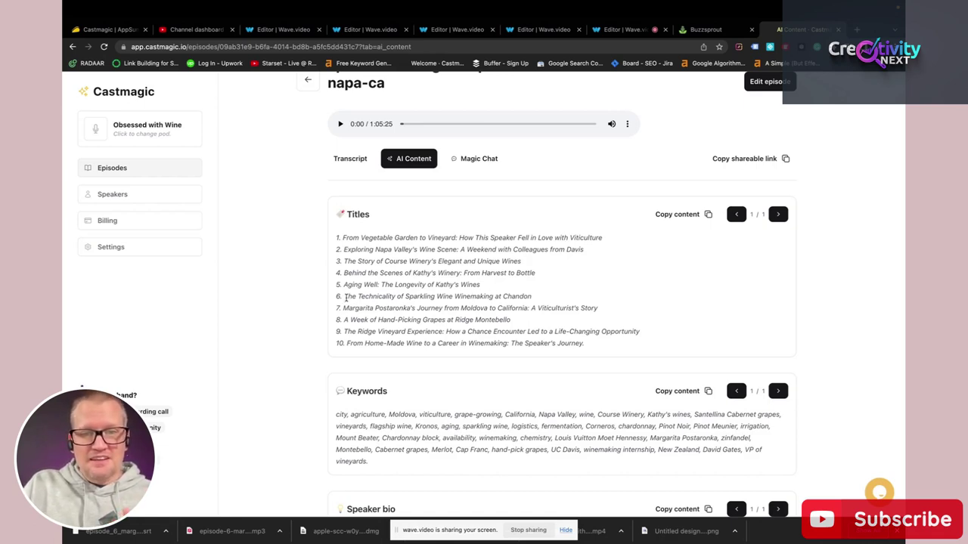
{"action": "left_click_drag", "start_coordinate": [345, 297], "coordinate": [436, 297]}
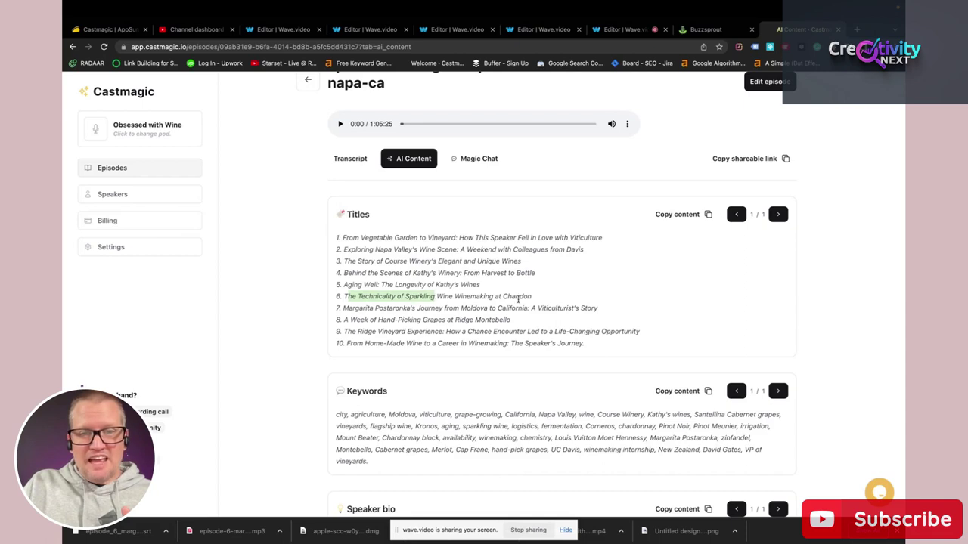
{"action": "left_click_drag", "start_coordinate": [550, 297], "coordinate": [345, 298]}
{"action": "key", "text": "ctrl+c"}
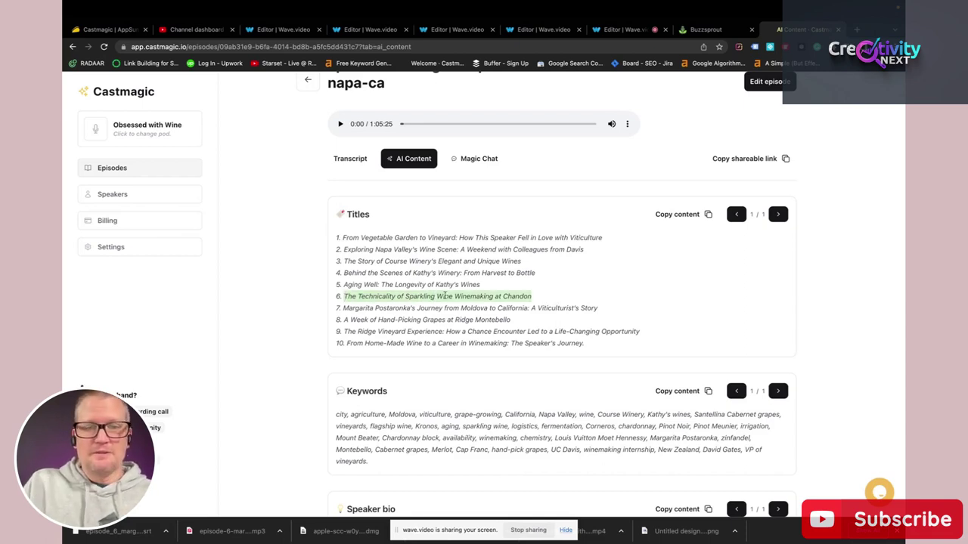
Replace episode #6's title with 'The Technicality of Sparkling Wine Winemaking at Chandon' and save
{"action": "left_click", "coordinate": [706, 29]}
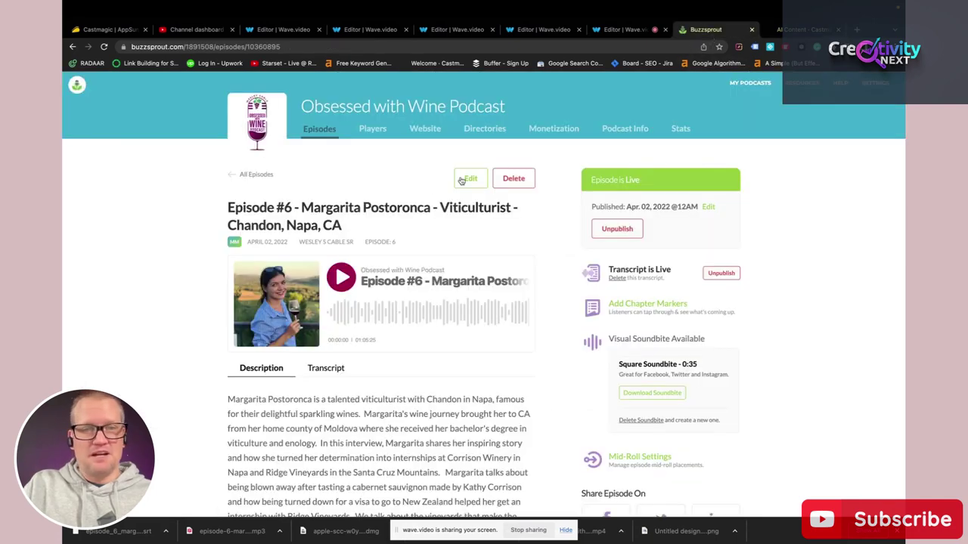
{"action": "left_click", "coordinate": [466, 181]}
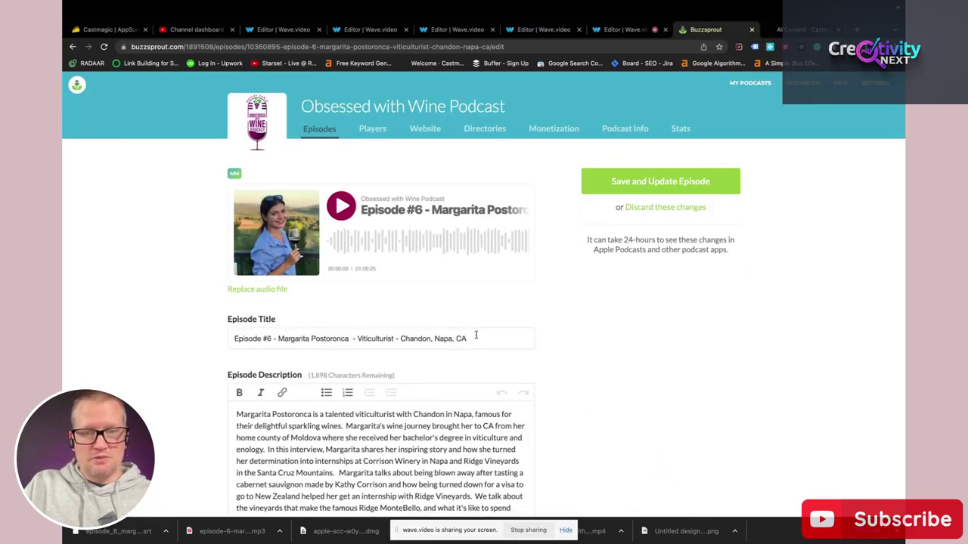
{"action": "left_click_drag", "start_coordinate": [475, 335], "coordinate": [237, 330]}
{"action": "key", "text": "ctrl+v"}
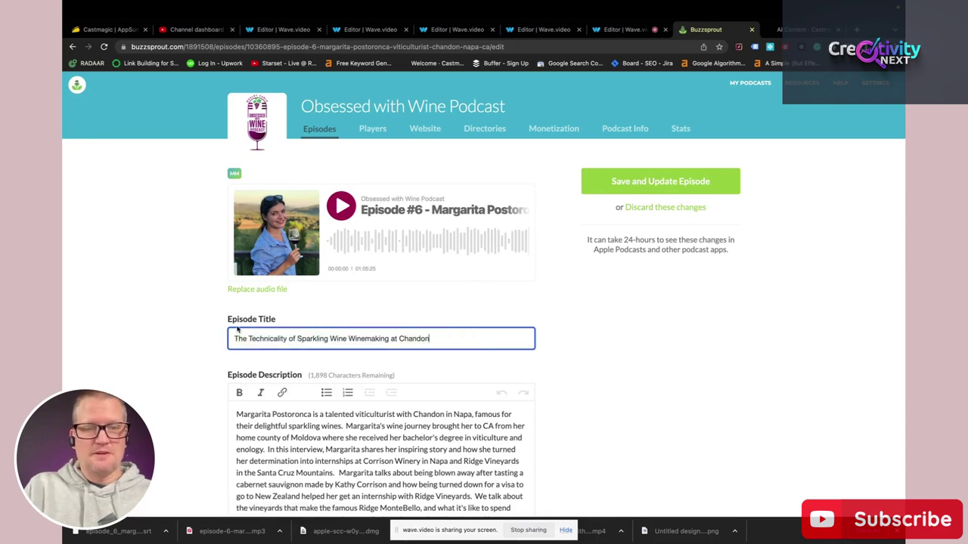
{"action": "left_click", "coordinate": [660, 184]}
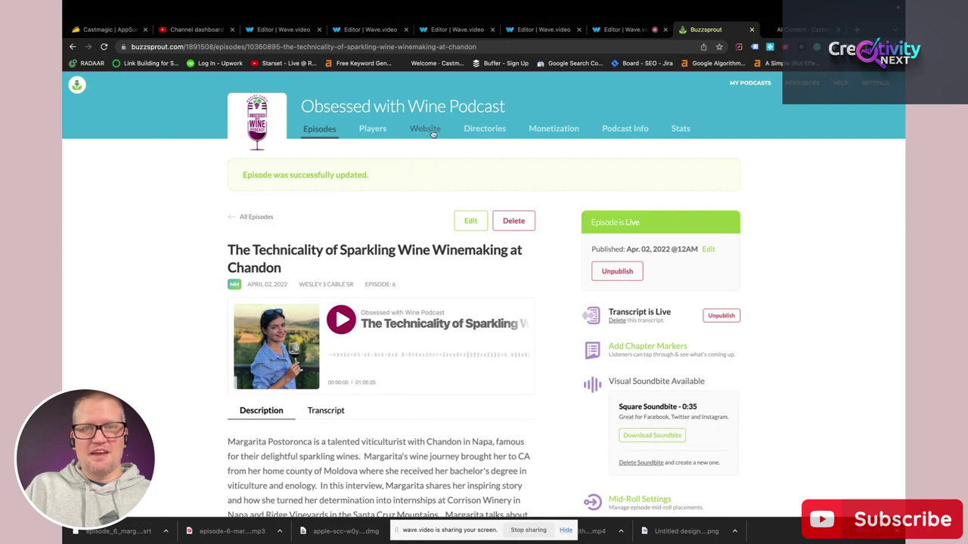
{"action": "left_click", "coordinate": [802, 29]}
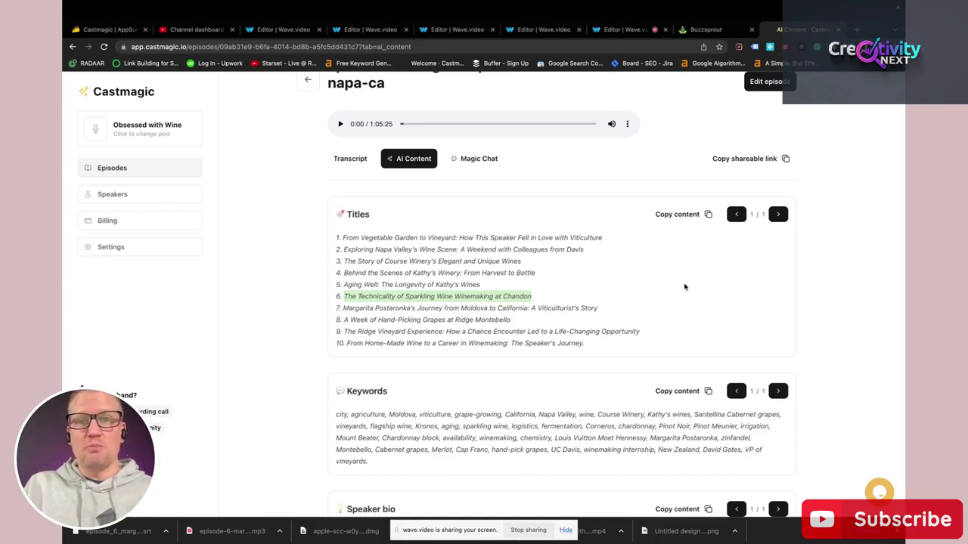
Copy the generated Keywords list for episode 6
{"action": "scroll", "coordinate": [684, 287], "scroll_direction": "down", "scroll_amount": 5}
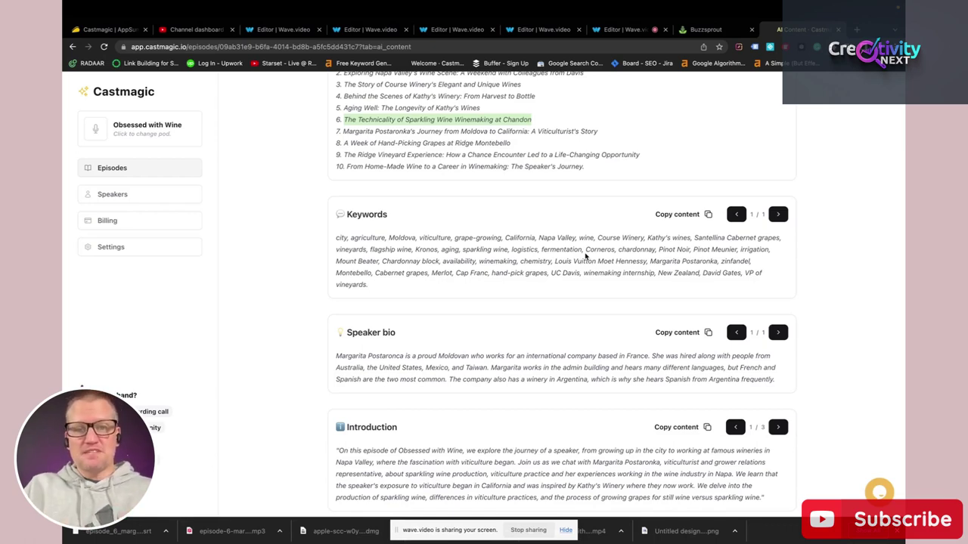
{"action": "left_click", "coordinate": [709, 216]}
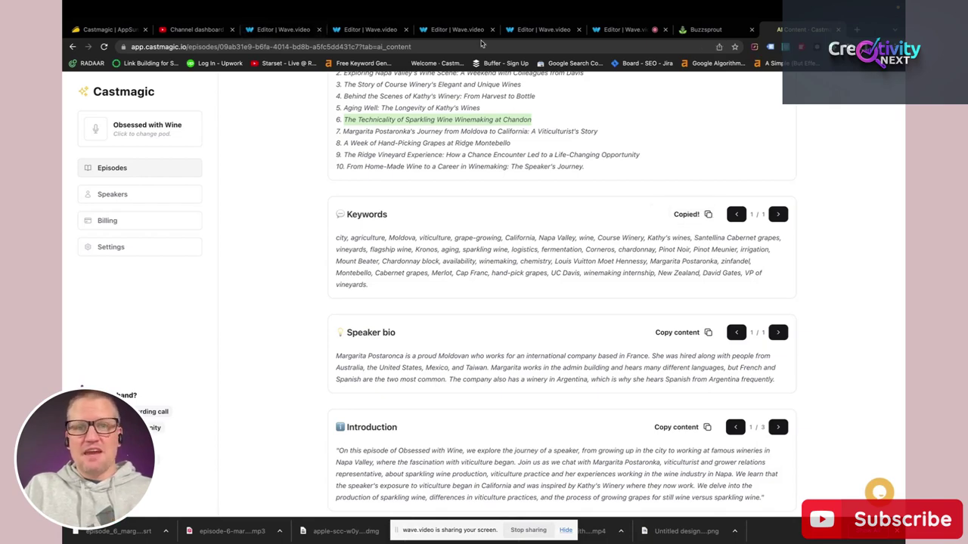
{"action": "left_click", "coordinate": [703, 30]}
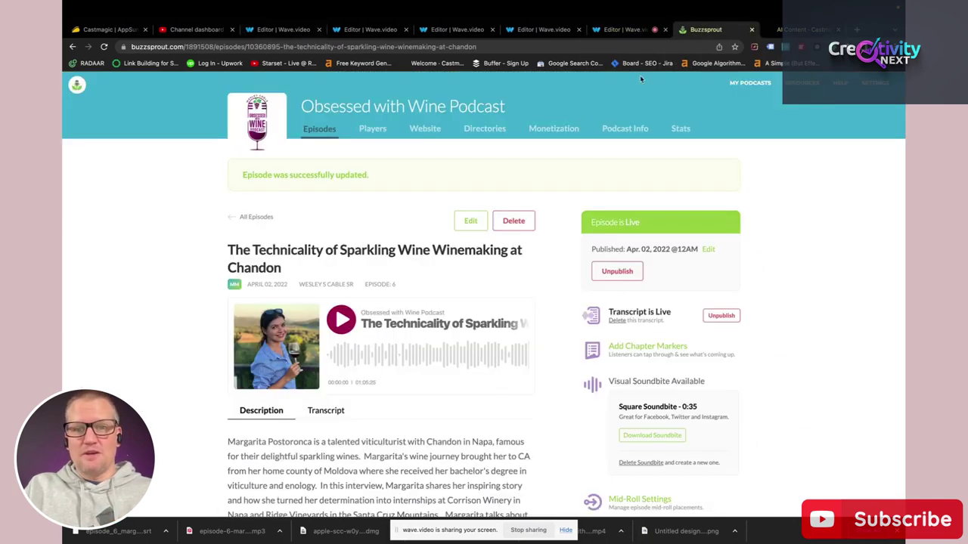
{"action": "scroll", "coordinate": [504, 164], "scroll_direction": "down", "scroll_amount": 5}
{"action": "scroll", "coordinate": [504, 164], "scroll_direction": "up", "scroll_amount": 3}
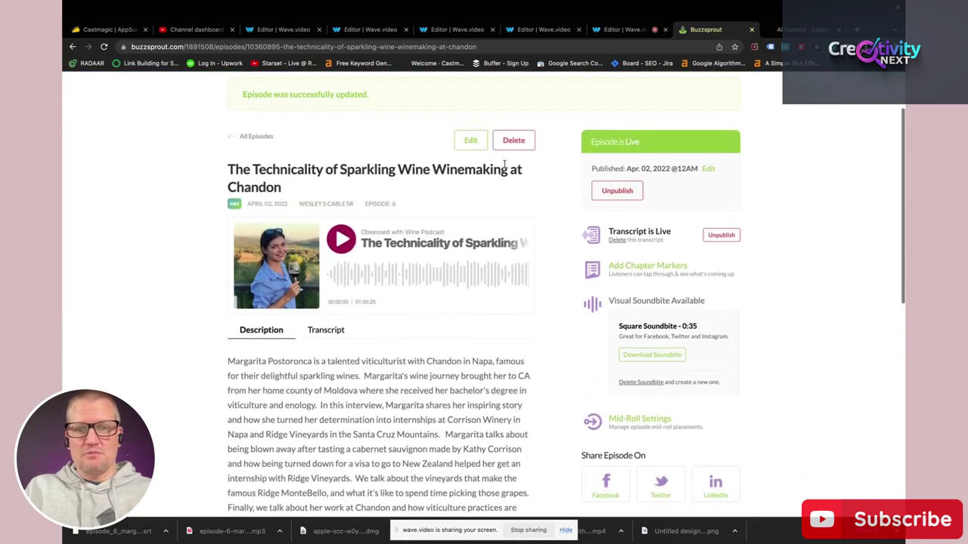
{"action": "left_click", "coordinate": [470, 141]}
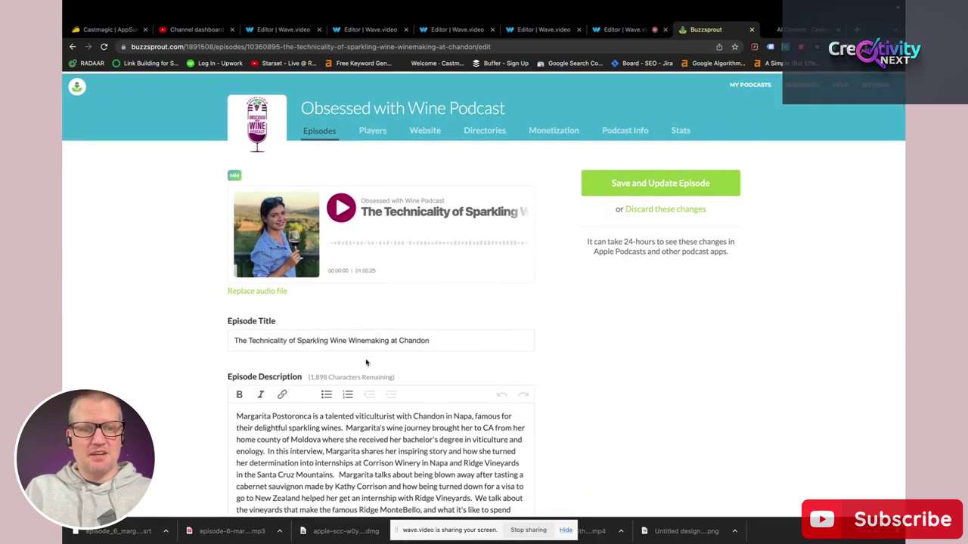
{"action": "scroll", "coordinate": [366, 363], "scroll_direction": "down", "scroll_amount": 3}
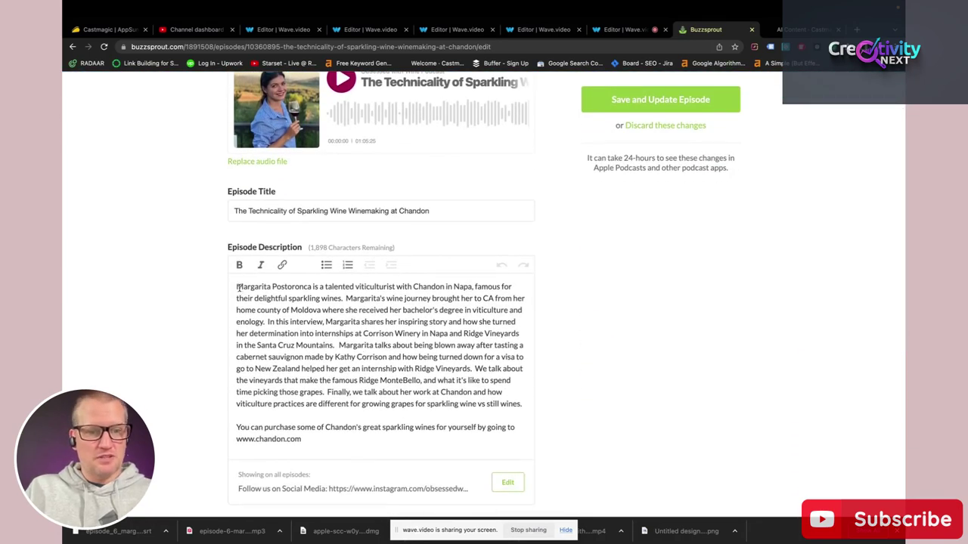
{"action": "left_click_drag", "start_coordinate": [238, 287], "coordinate": [522, 404]}
{"action": "scroll", "coordinate": [437, 390], "scroll_direction": "up", "scroll_amount": 3}
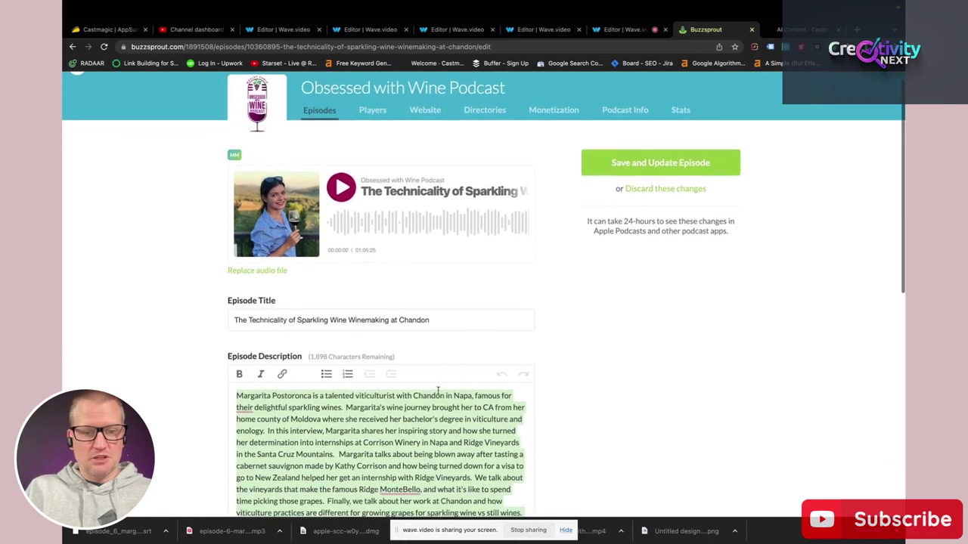
{"action": "scroll", "coordinate": [431, 390], "scroll_direction": "down", "scroll_amount": 3}
{"action": "left_click", "coordinate": [341, 396]}
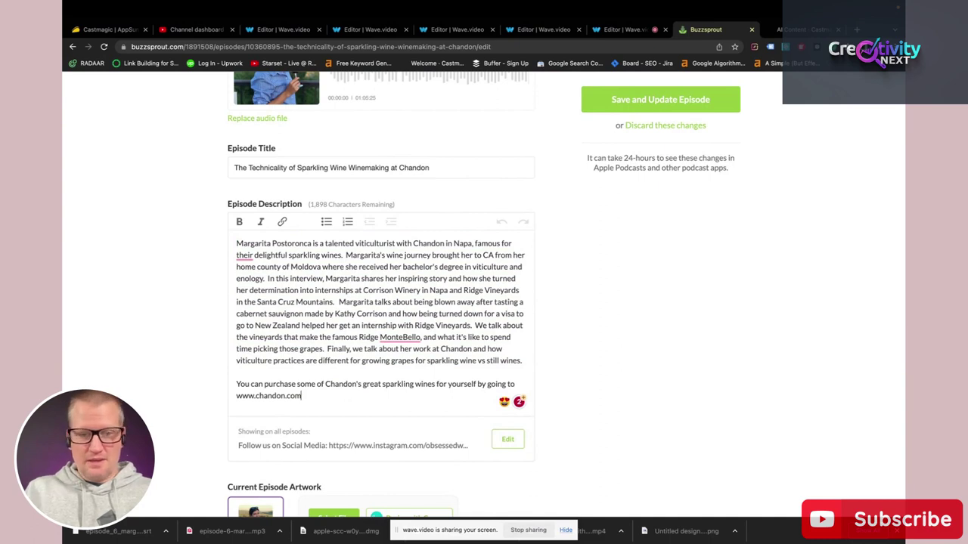
{"action": "key", "text": "Return"}
{"action": "key", "text": "Return"}
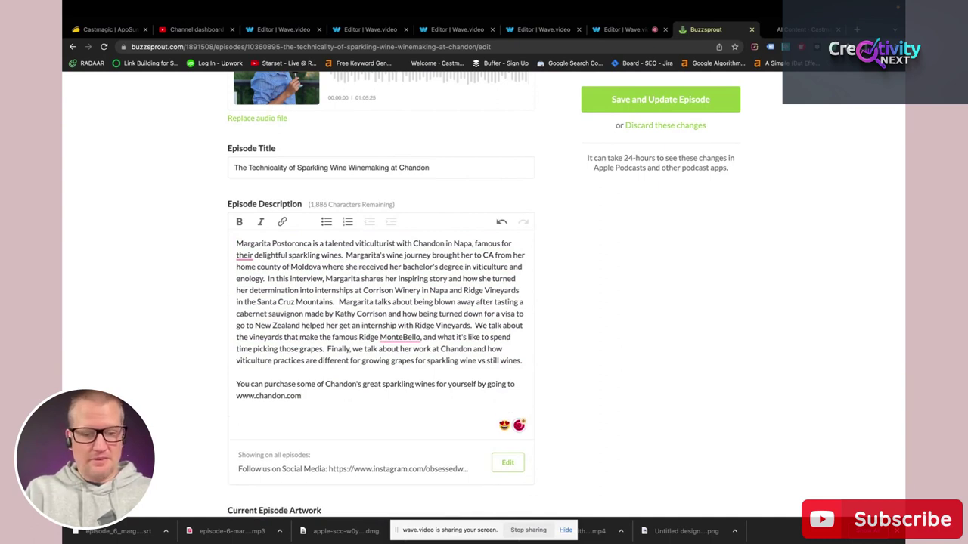
{"action": "key", "text": "super+v"}
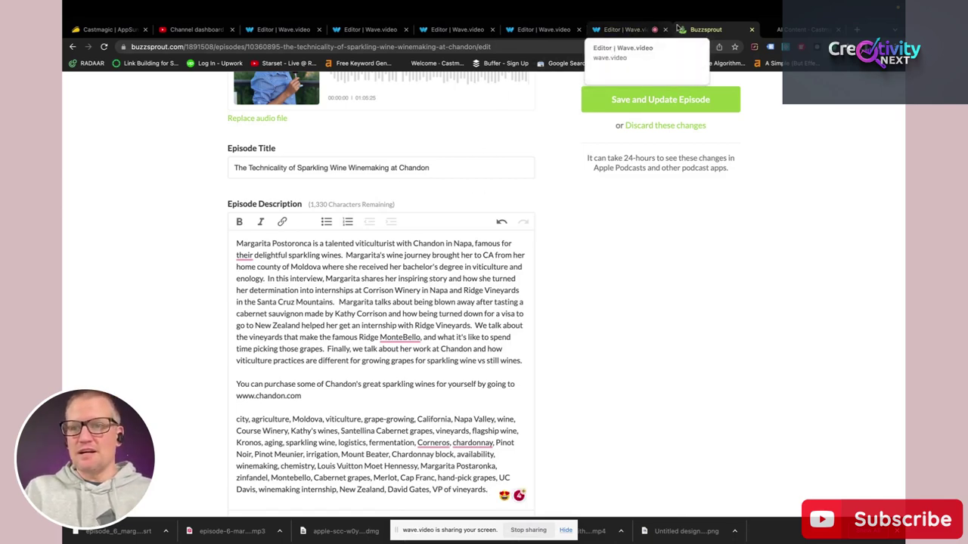
Compare all three Introduction versions, then select the full paragraph of version 2/3
{"action": "left_click", "coordinate": [801, 29]}
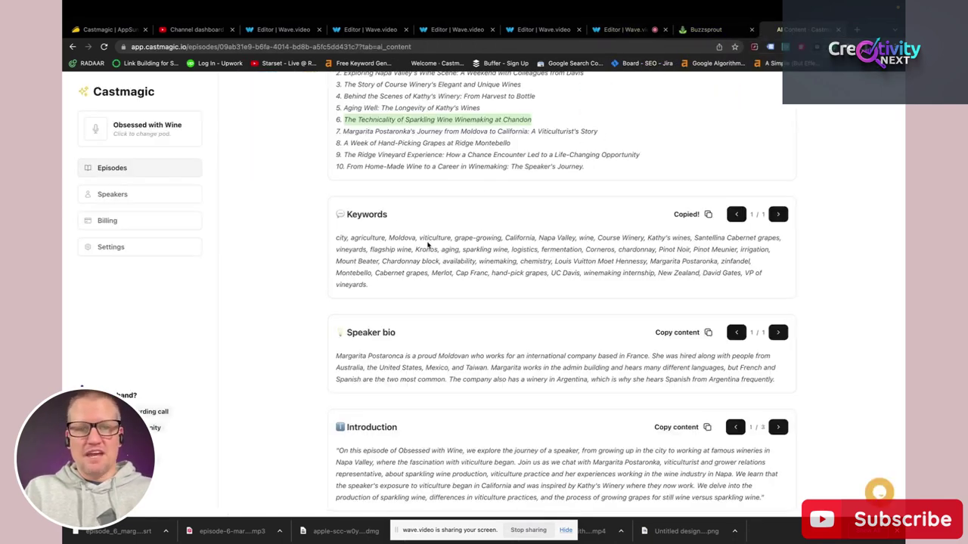
{"action": "scroll", "coordinate": [278, 286], "scroll_direction": "down", "scroll_amount": 3}
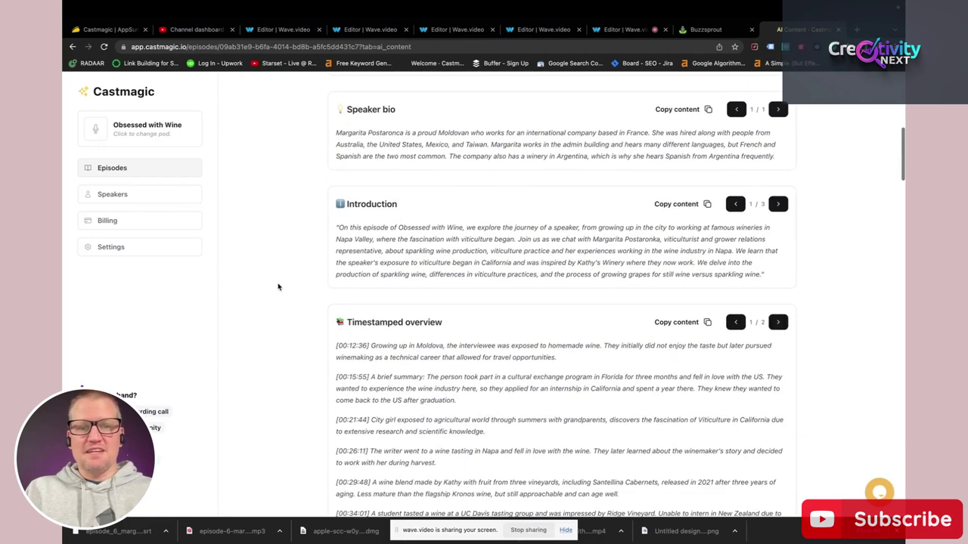
{"action": "scroll", "coordinate": [378, 189], "scroll_direction": "up", "scroll_amount": 1}
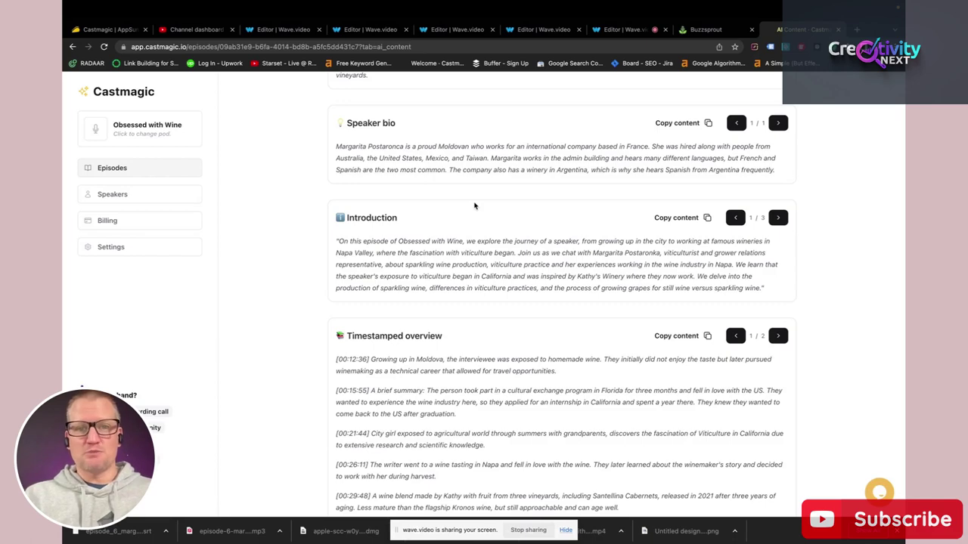
{"action": "scroll", "coordinate": [475, 205], "scroll_direction": "down", "scroll_amount": 2}
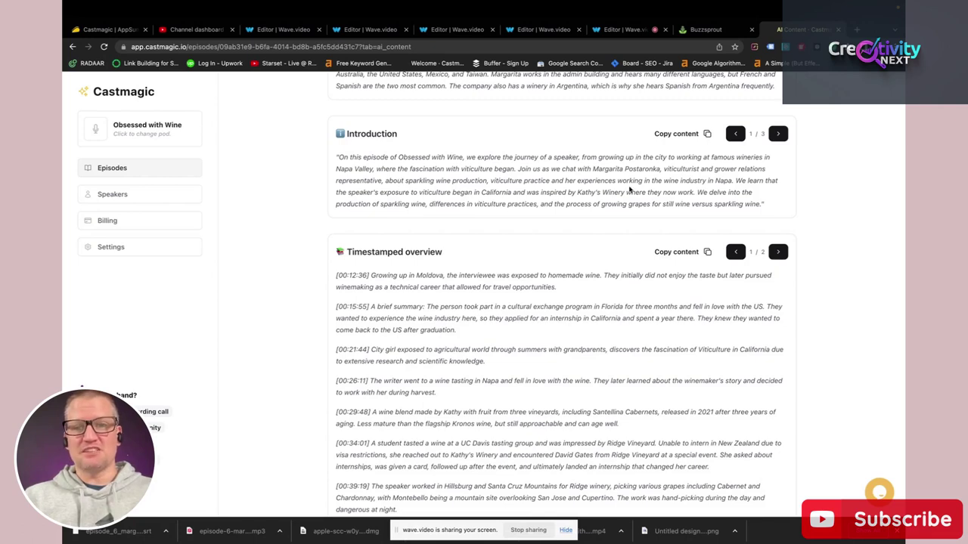
{"action": "left_click", "coordinate": [778, 135]}
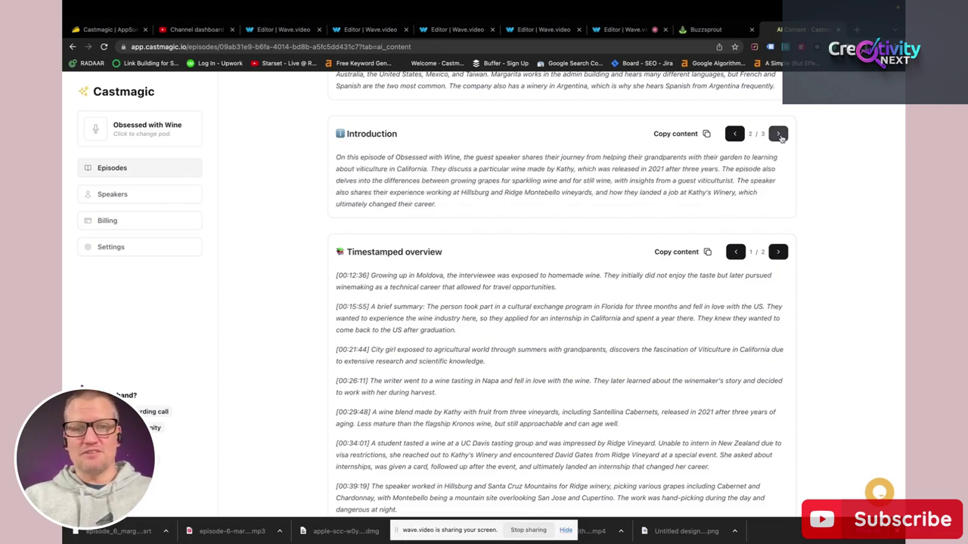
{"action": "left_click", "coordinate": [779, 134]}
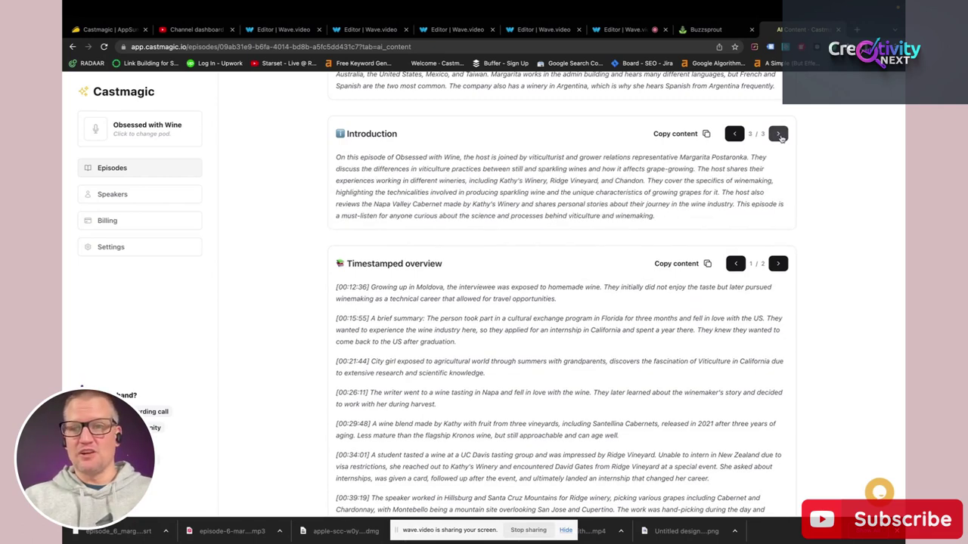
{"action": "left_click", "coordinate": [736, 135]}
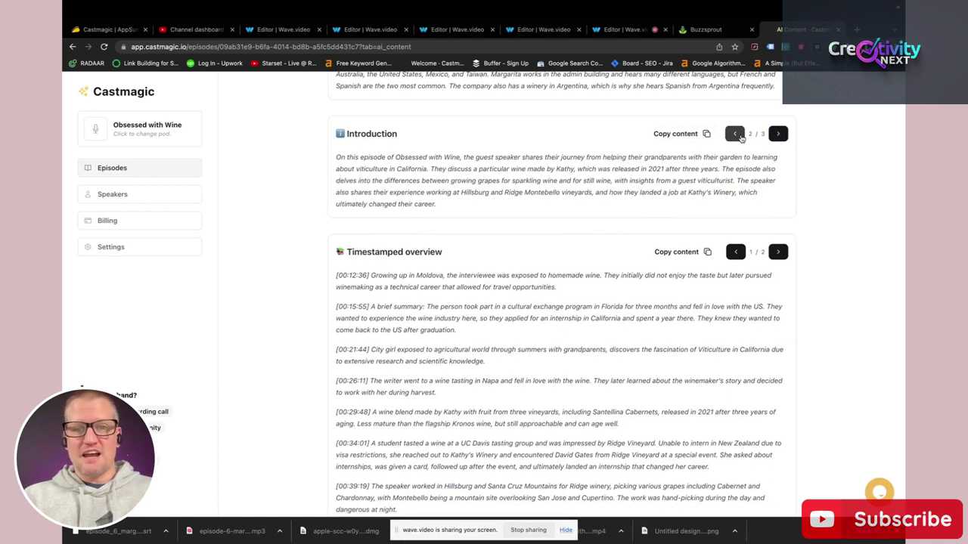
{"action": "left_click_drag", "start_coordinate": [338, 158], "coordinate": [473, 201]}
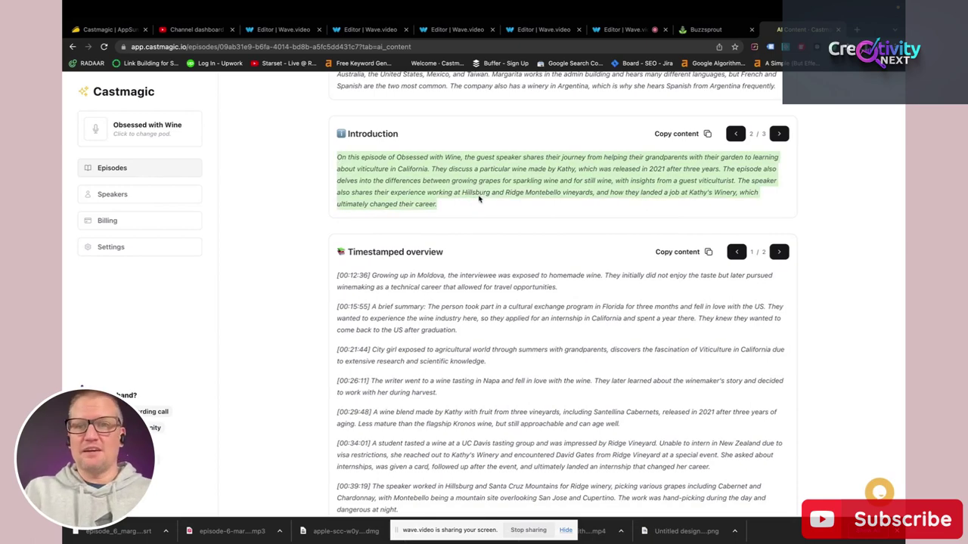
Paste the introduction over the description's opening paragraph and save the episode
{"action": "left_click", "coordinate": [706, 30]}
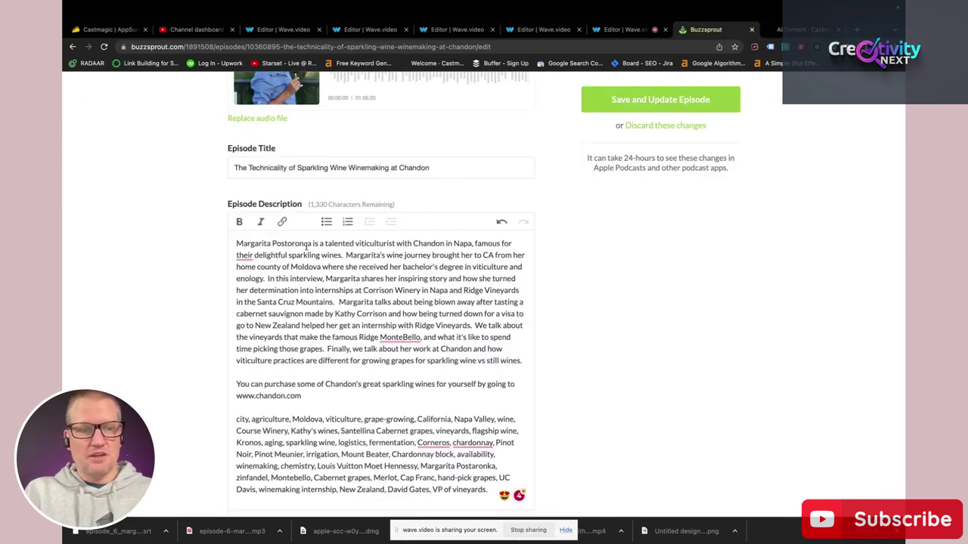
{"action": "left_click_drag", "start_coordinate": [236, 244], "coordinate": [522, 374]}
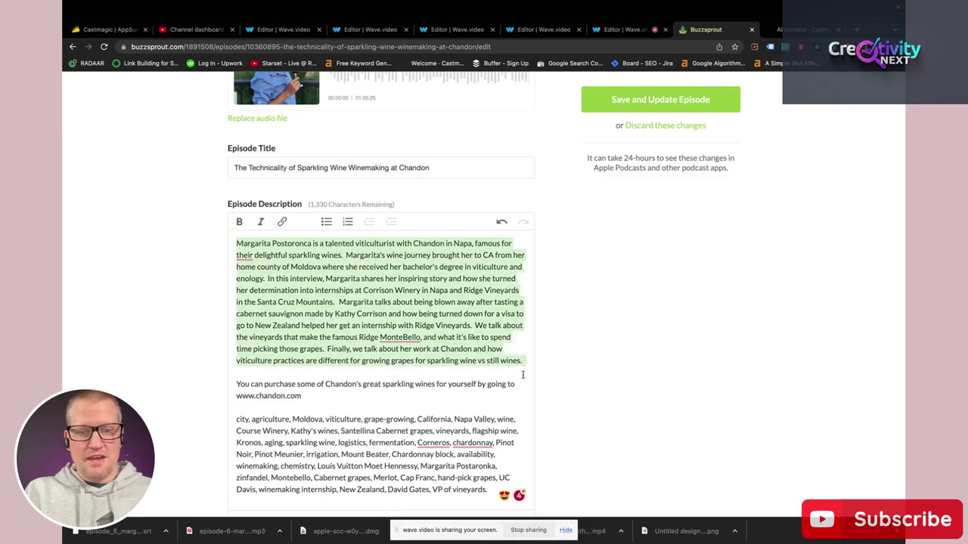
{"action": "key", "text": "ctrl+v"}
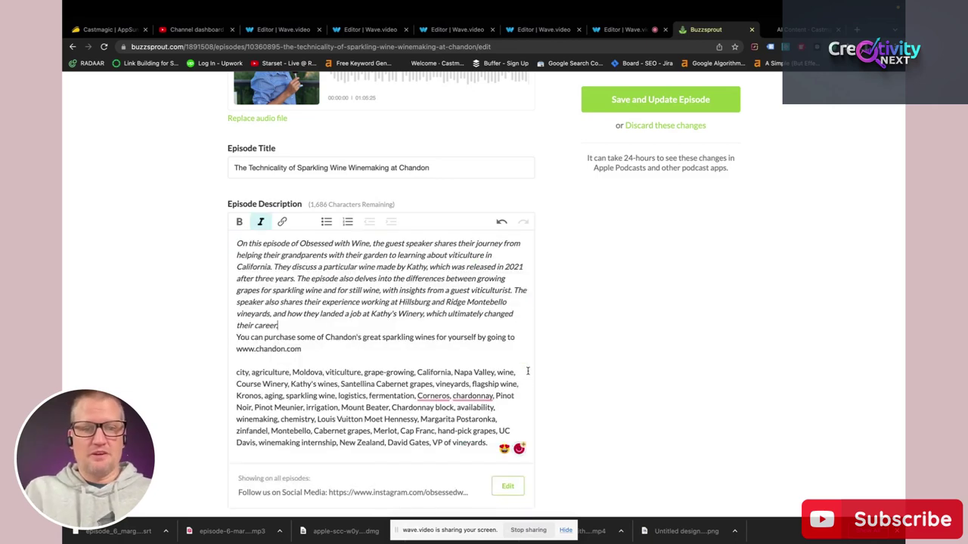
{"action": "scroll", "coordinate": [557, 263], "scroll_direction": "up", "scroll_amount": 1}
{"action": "scroll", "coordinate": [557, 263], "scroll_direction": "up", "scroll_amount": 3}
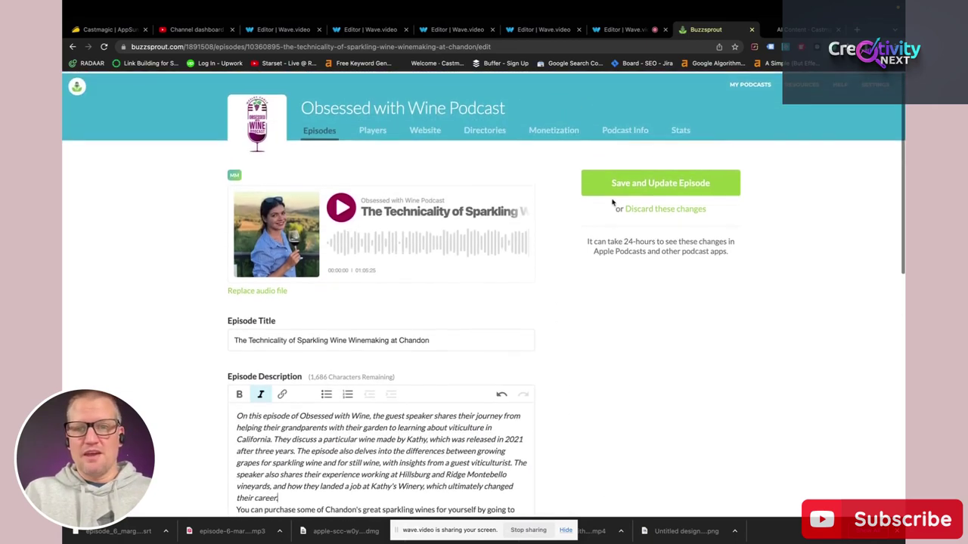
{"action": "left_click", "coordinate": [645, 184]}
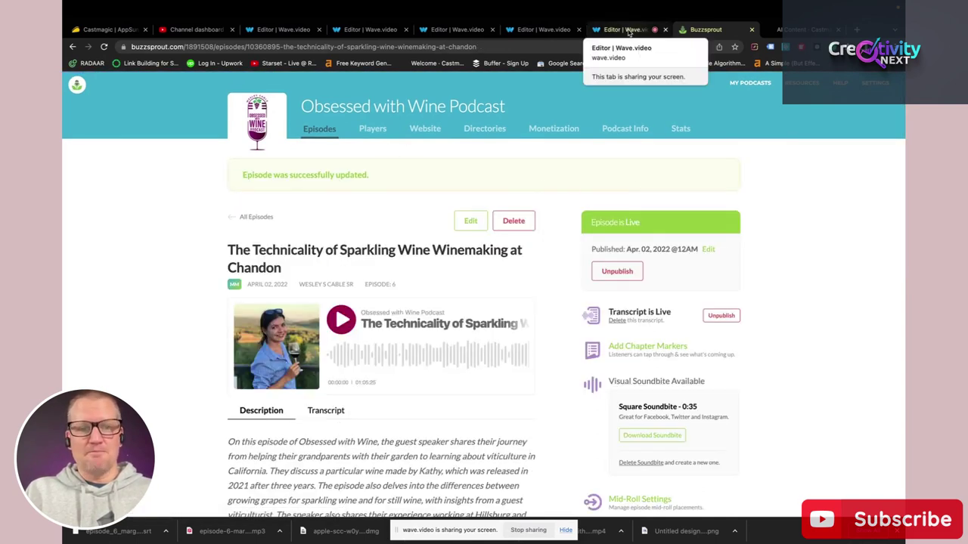
{"action": "left_click", "coordinate": [803, 29]}
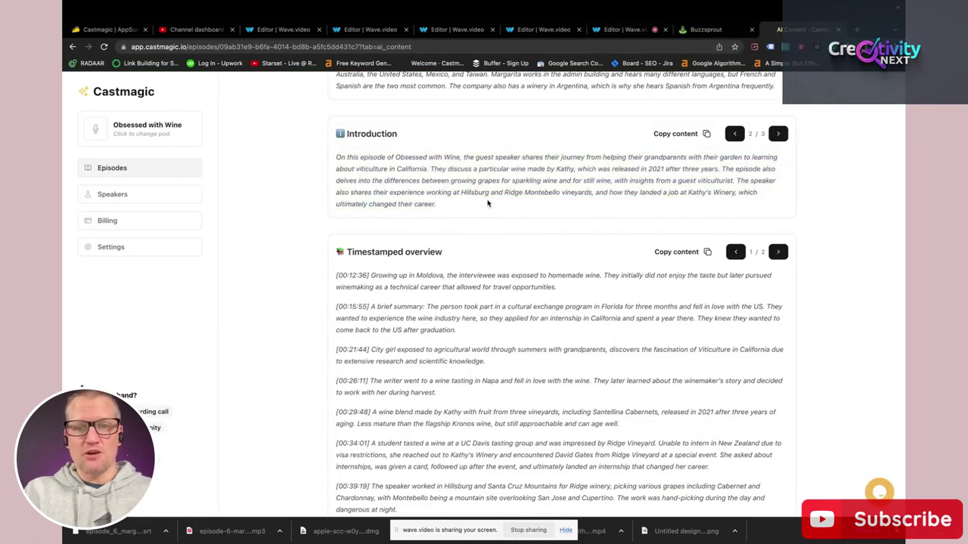
{"action": "scroll", "coordinate": [487, 238], "scroll_direction": "down", "scroll_amount": 1}
{"action": "scroll", "coordinate": [487, 238], "scroll_direction": "up", "scroll_amount": 2}
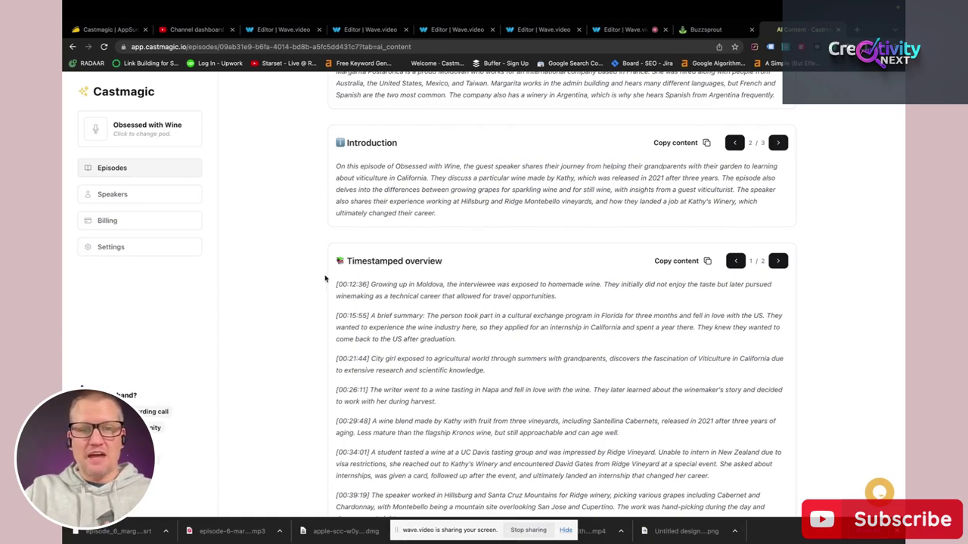
{"action": "scroll", "coordinate": [321, 280], "scroll_direction": "down", "scroll_amount": 4}
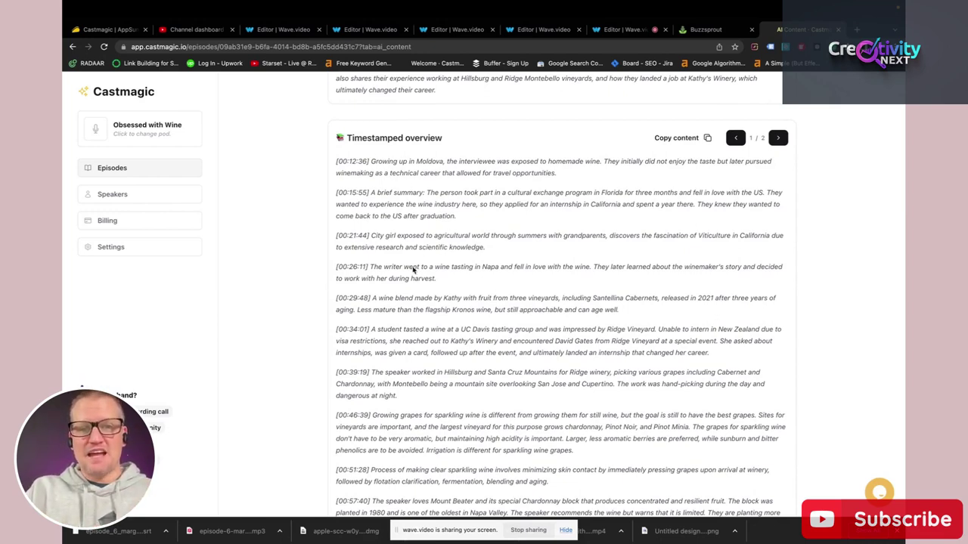
{"action": "scroll", "coordinate": [453, 342], "scroll_direction": "down", "scroll_amount": 1}
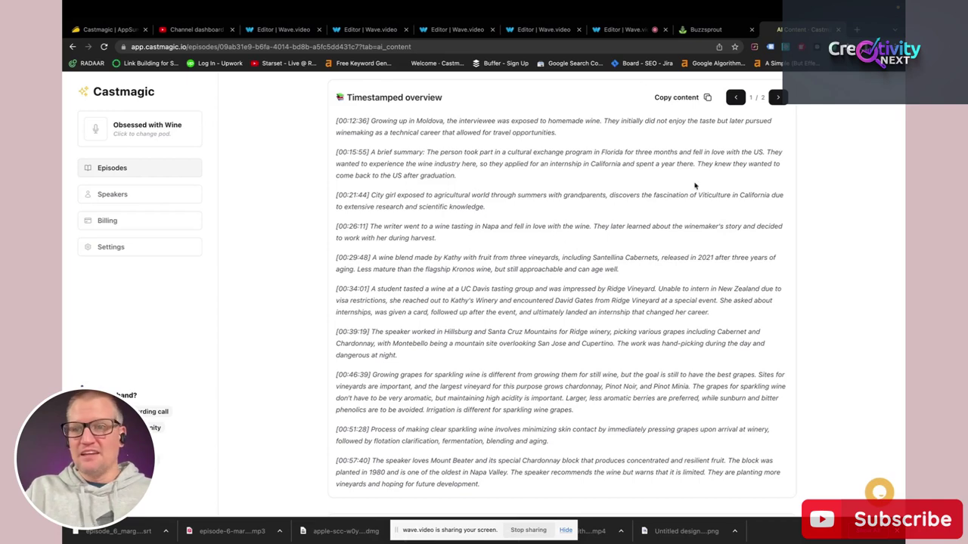
{"action": "left_click", "coordinate": [779, 98]}
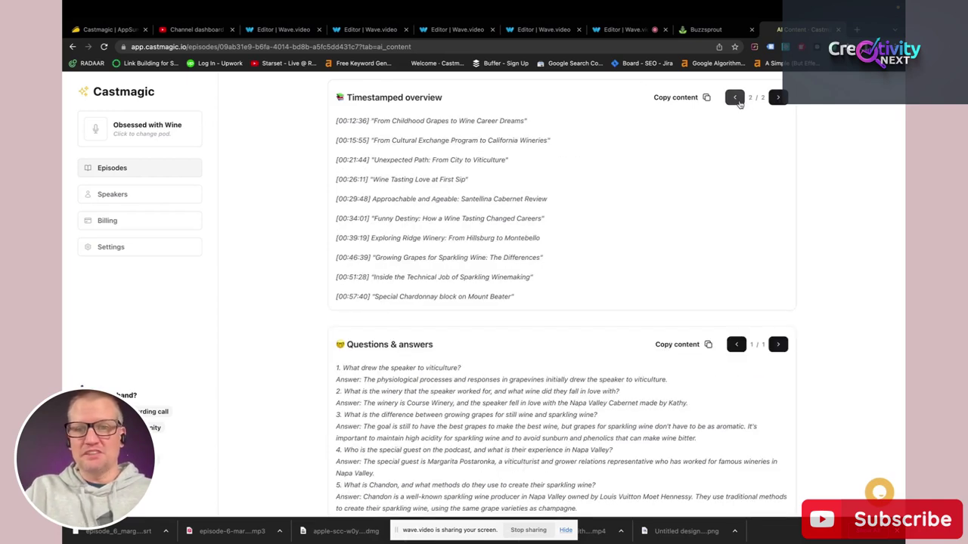
{"action": "left_click", "coordinate": [734, 98]}
{"action": "scroll", "coordinate": [564, 252], "scroll_direction": "down", "scroll_amount": 5}
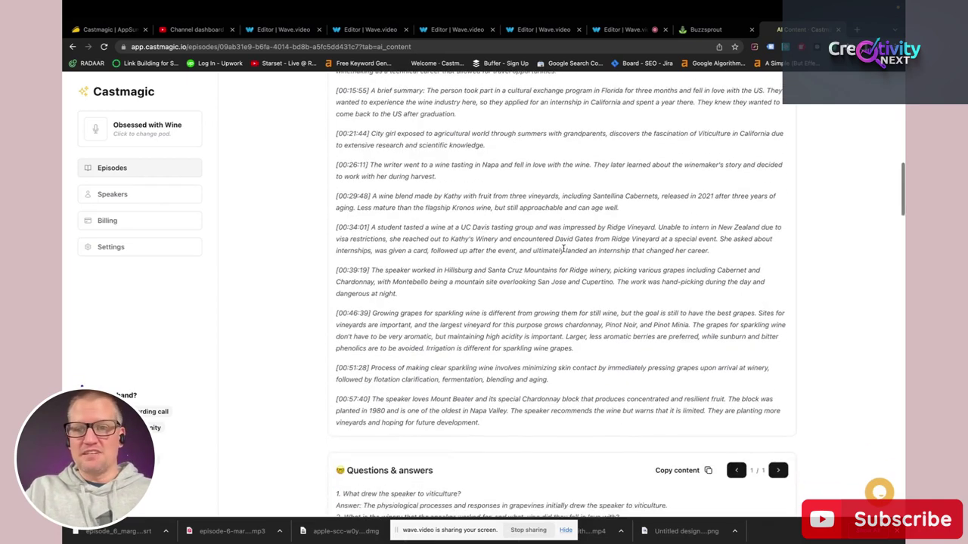
{"action": "scroll", "coordinate": [563, 252], "scroll_direction": "down", "scroll_amount": 4}
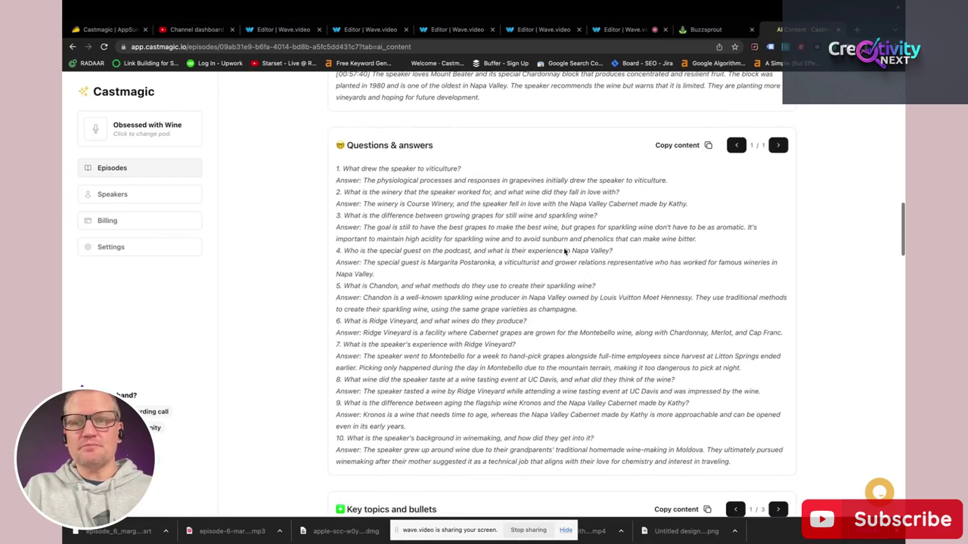
{"action": "scroll", "coordinate": [563, 247], "scroll_direction": "down", "scroll_amount": 1}
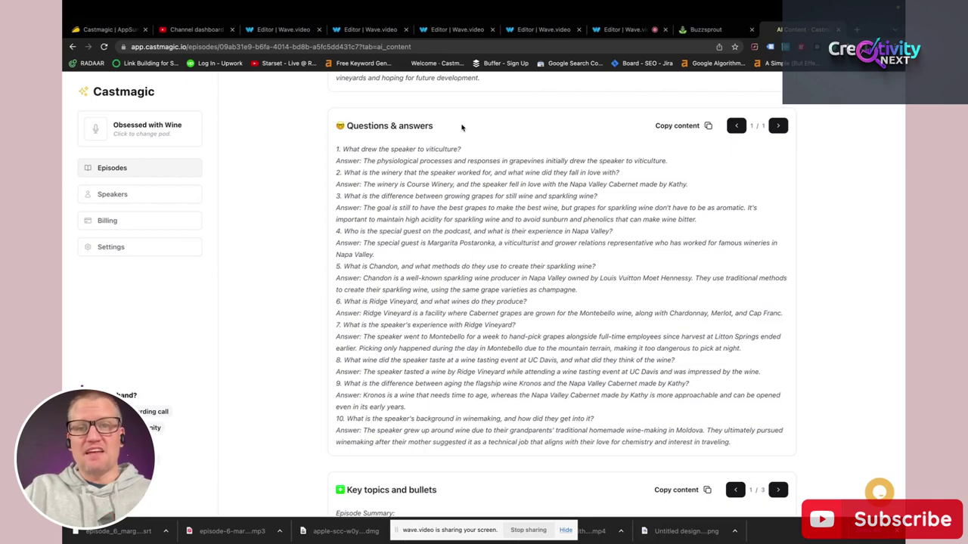
{"action": "scroll", "coordinate": [529, 151], "scroll_direction": "down", "scroll_amount": 5}
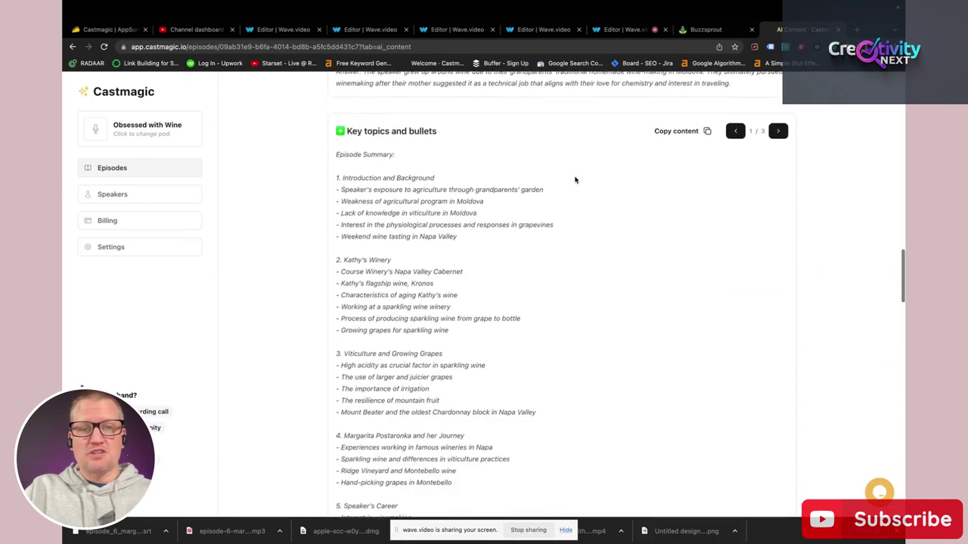
{"action": "scroll", "coordinate": [575, 180], "scroll_direction": "down", "scroll_amount": 1}
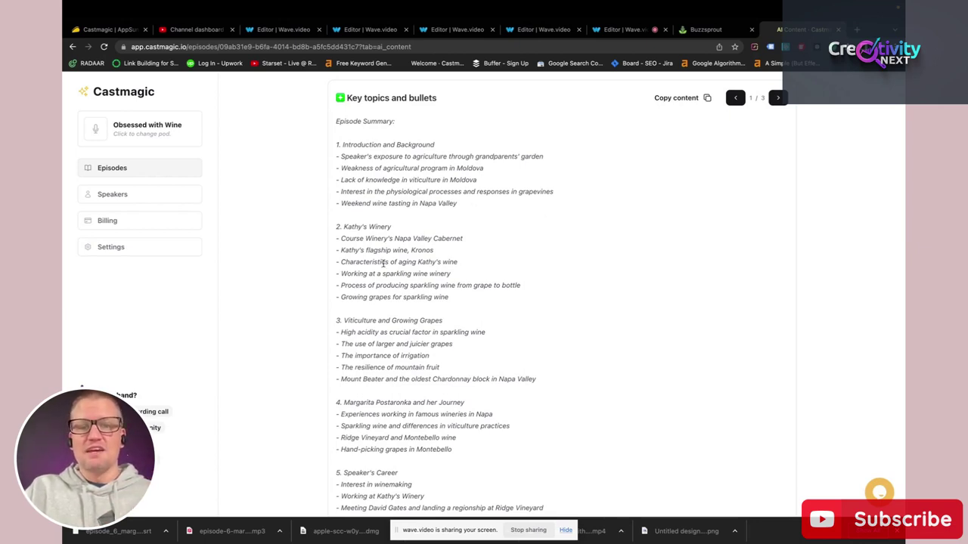
{"action": "scroll", "coordinate": [530, 234], "scroll_direction": "down", "scroll_amount": 1}
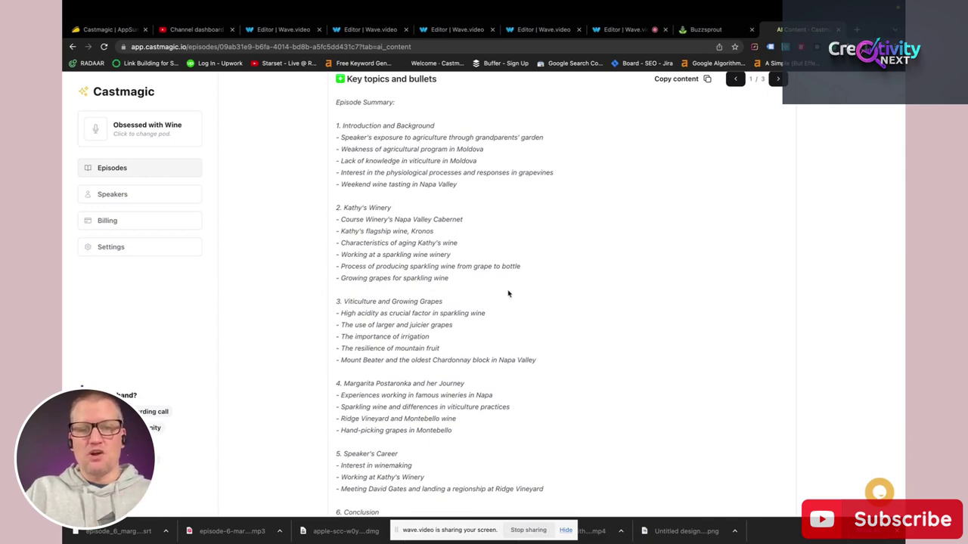
{"action": "scroll", "coordinate": [608, 308], "scroll_direction": "down", "scroll_amount": 5}
{"action": "scroll", "coordinate": [607, 308], "scroll_direction": "down", "scroll_amount": 10}
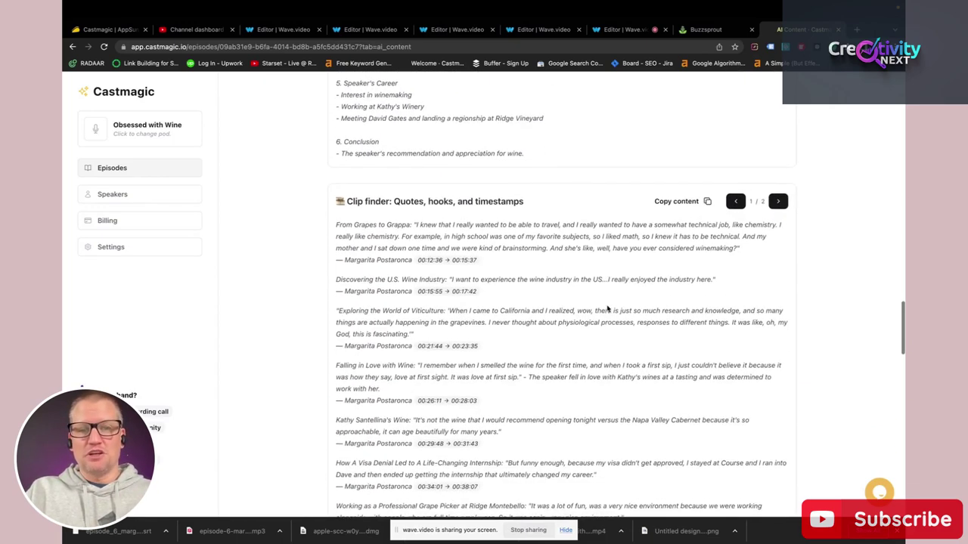
{"action": "scroll", "coordinate": [607, 308], "scroll_direction": "down", "scroll_amount": 1}
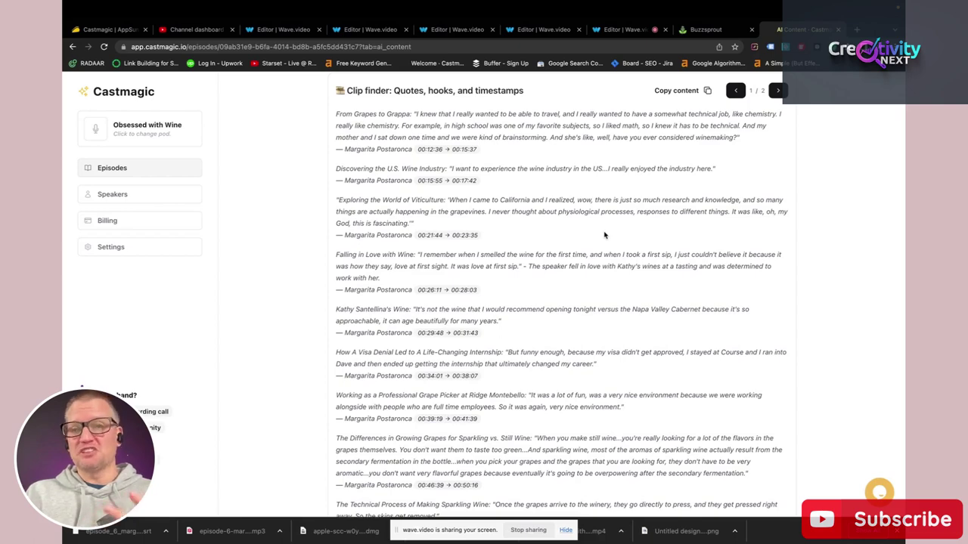
{"action": "scroll", "coordinate": [604, 235], "scroll_direction": "down", "scroll_amount": 5}
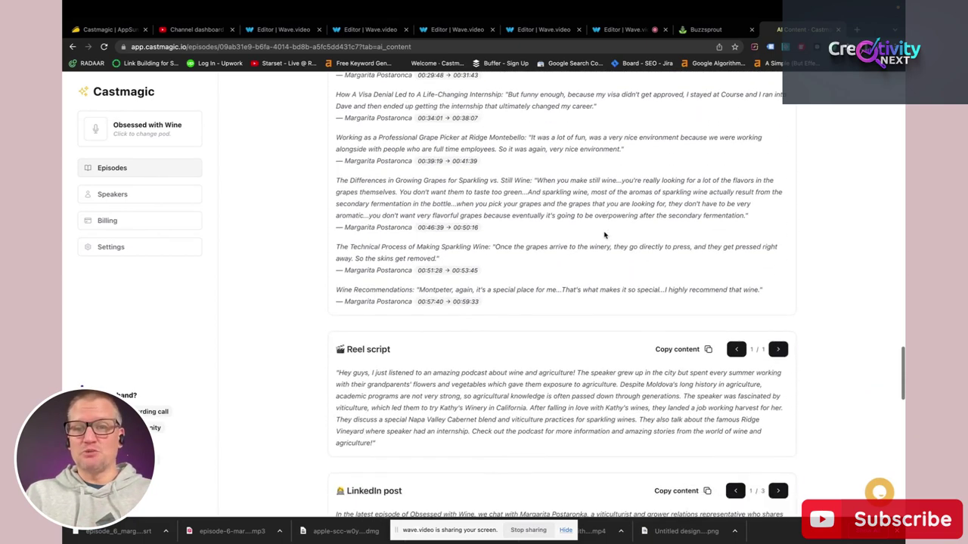
{"action": "scroll", "coordinate": [604, 235], "scroll_direction": "down", "scroll_amount": 2}
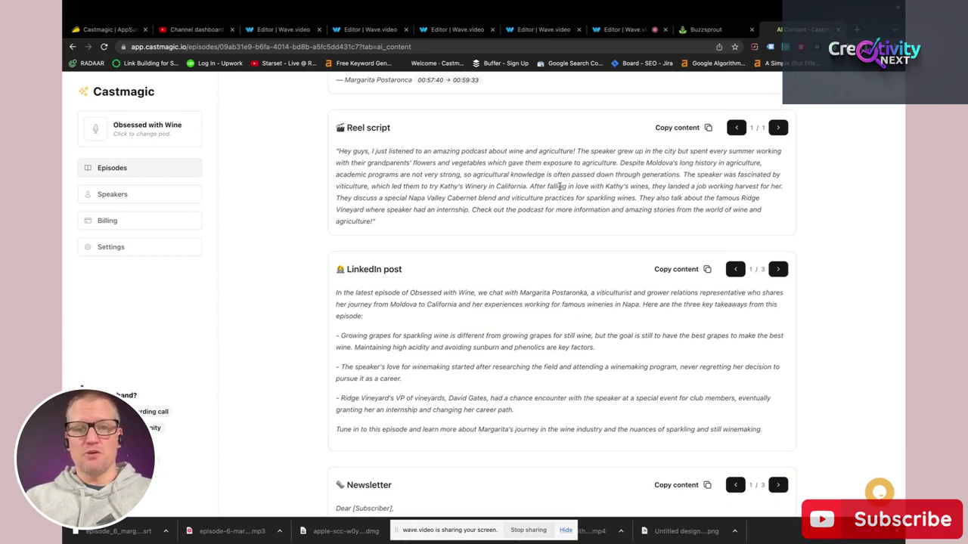
{"action": "scroll", "coordinate": [560, 186], "scroll_direction": "down", "scroll_amount": 3}
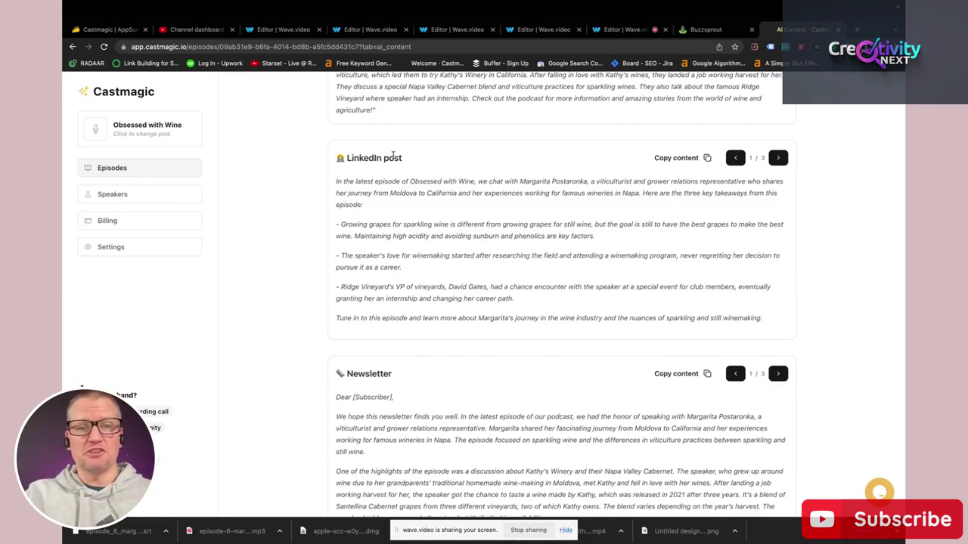
{"action": "left_click", "coordinate": [779, 161]}
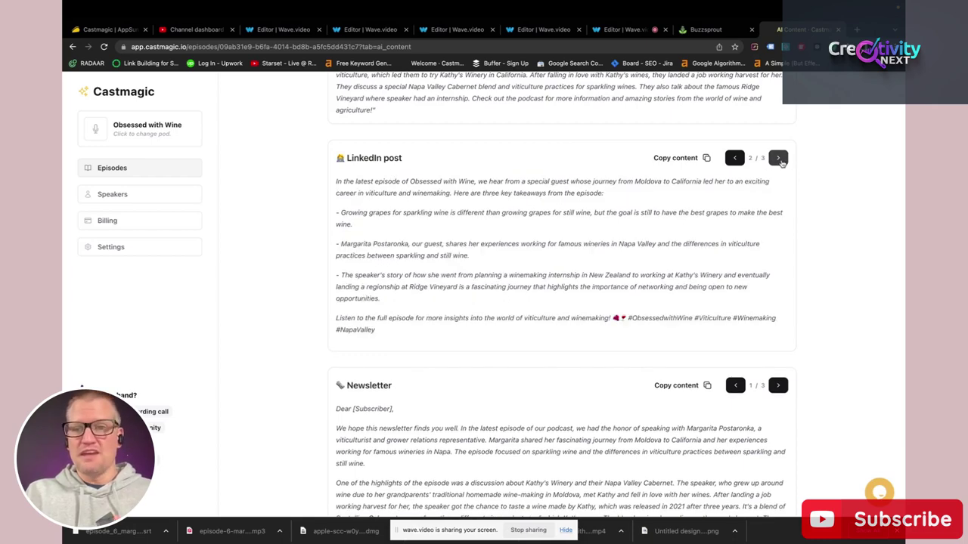
{"action": "left_click", "coordinate": [778, 159]}
{"action": "left_click", "coordinate": [735, 159]}
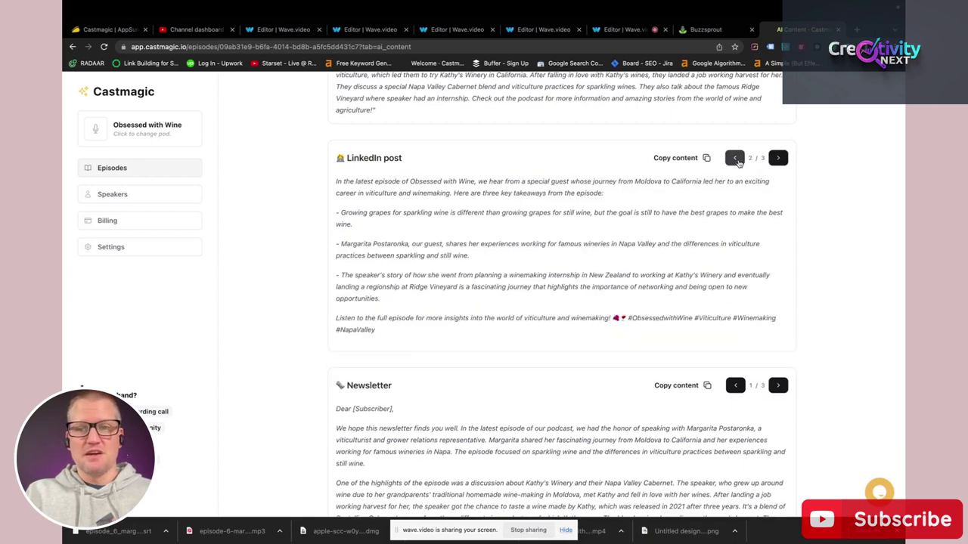
{"action": "left_click", "coordinate": [735, 158]}
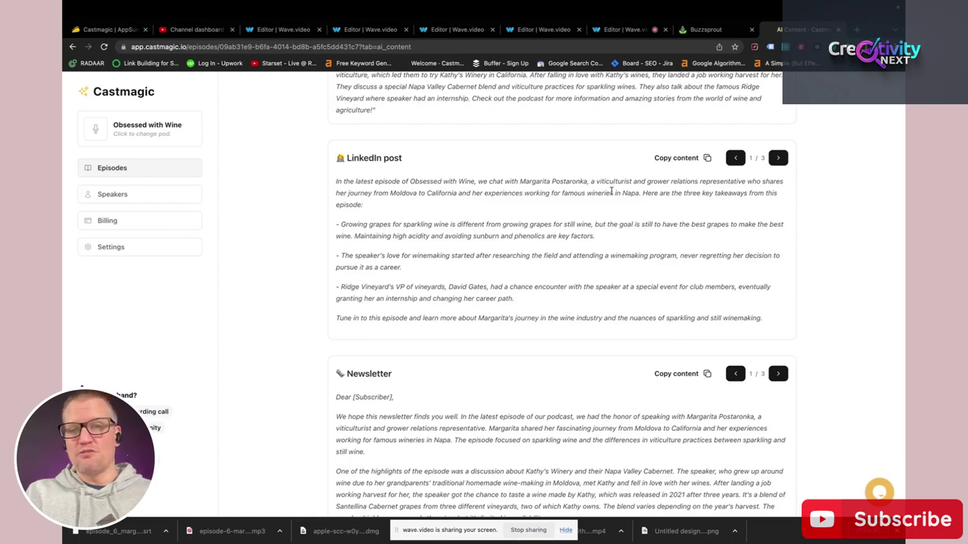
{"action": "scroll", "coordinate": [620, 212], "scroll_direction": "down", "scroll_amount": 5}
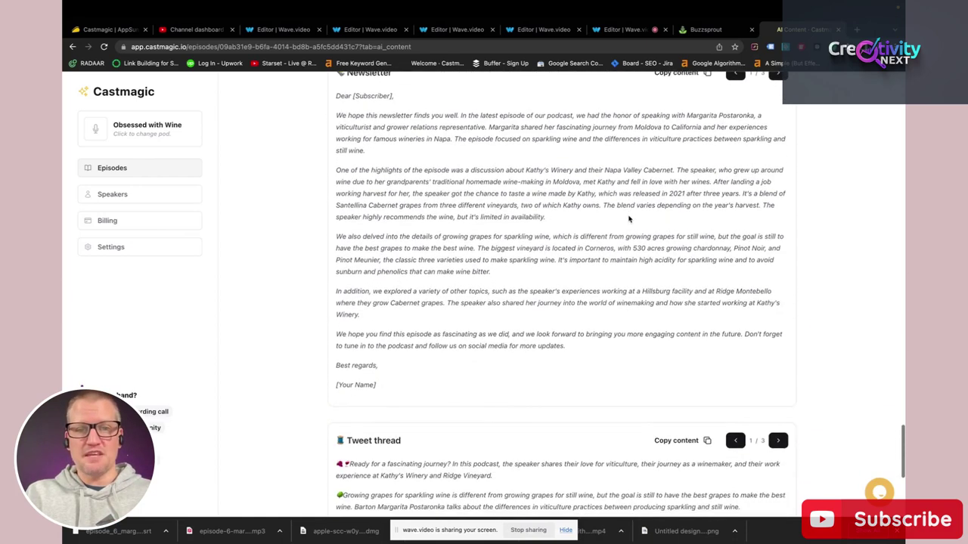
{"action": "scroll", "coordinate": [628, 219], "scroll_direction": "up", "scroll_amount": 1}
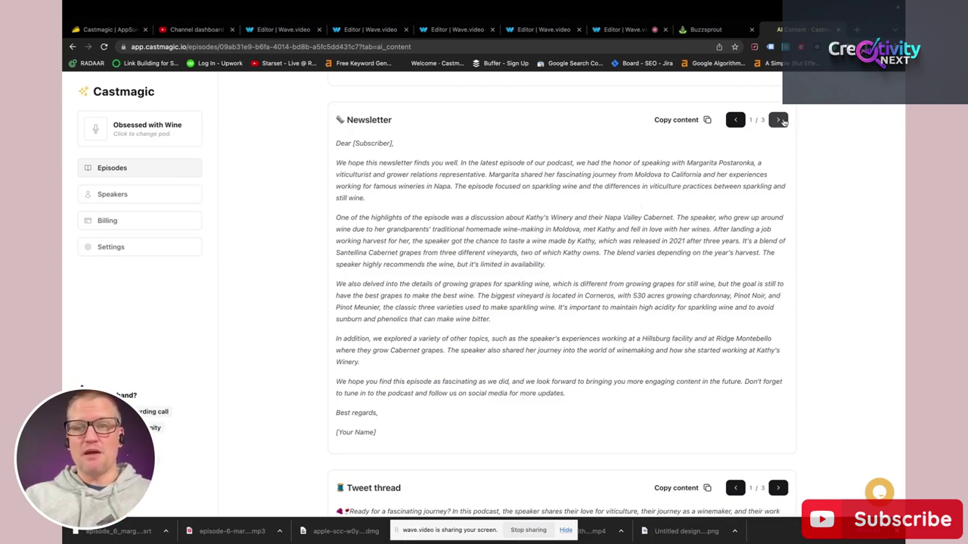
{"action": "left_click", "coordinate": [778, 121]}
{"action": "left_click", "coordinate": [736, 121]}
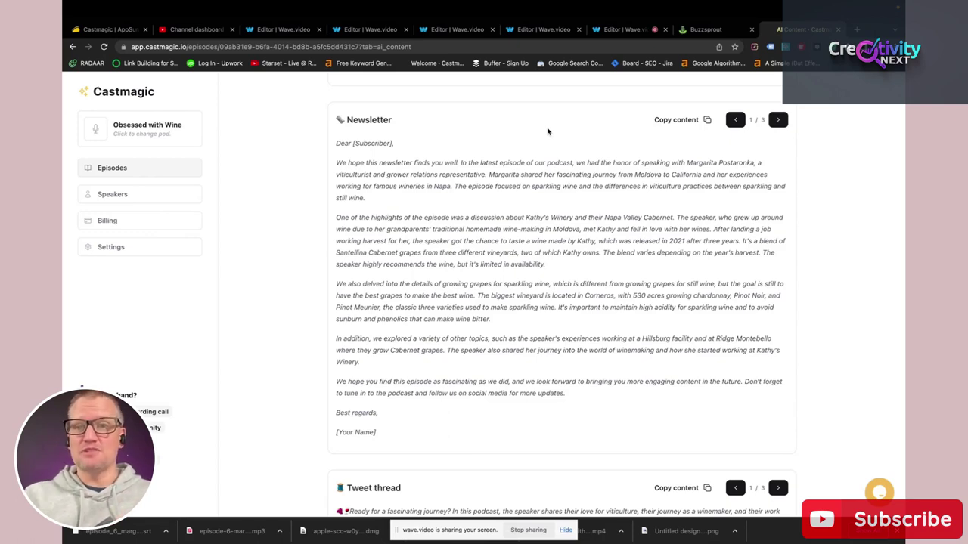
Review all three Tweet thread versions and leave version 2/3 showing
{"action": "scroll", "coordinate": [561, 171], "scroll_direction": "down", "scroll_amount": 1}
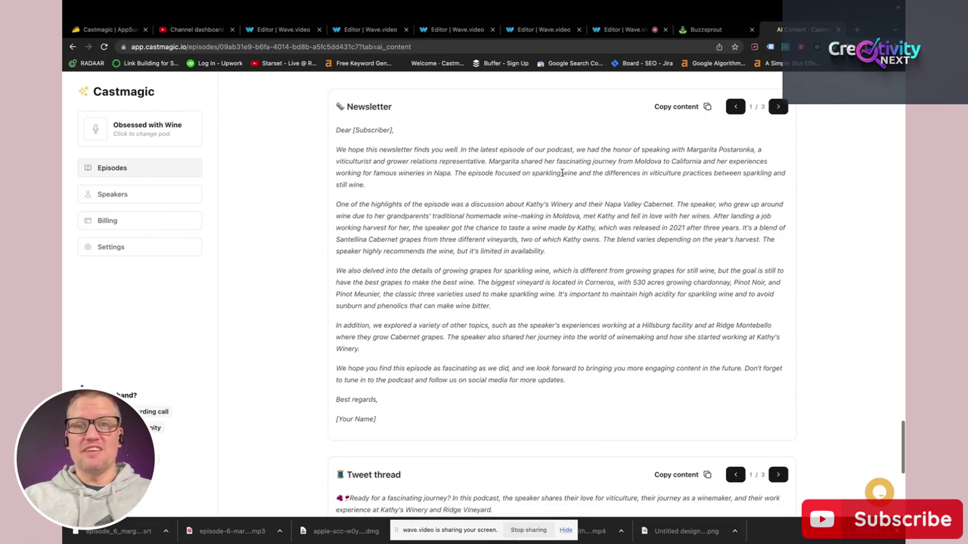
{"action": "scroll", "coordinate": [561, 173], "scroll_direction": "down", "scroll_amount": 5}
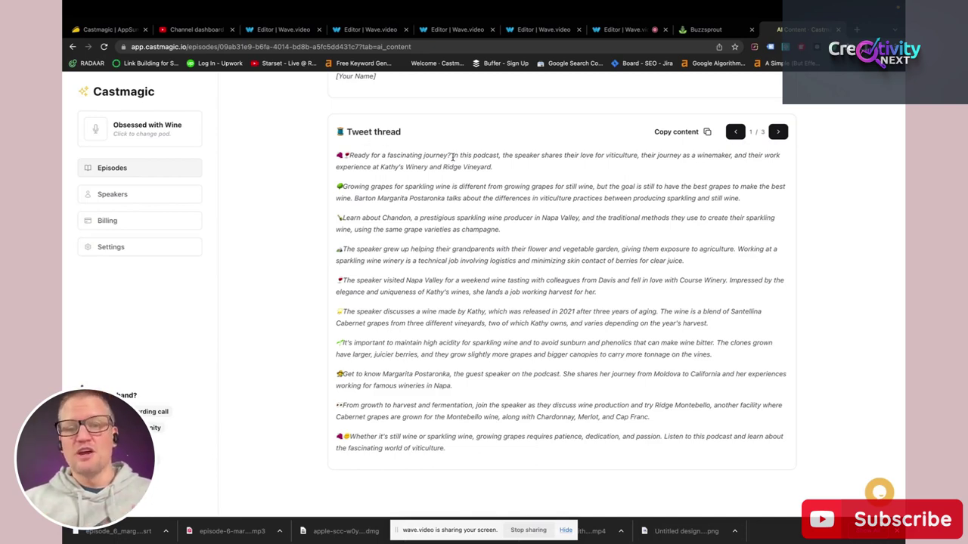
{"action": "scroll", "coordinate": [529, 226], "scroll_direction": "up", "scroll_amount": 1}
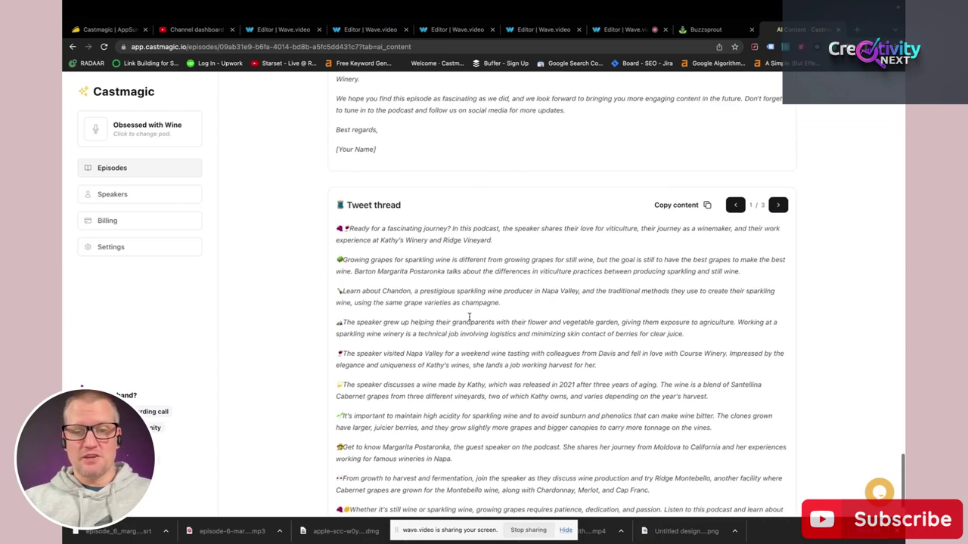
{"action": "scroll", "coordinate": [598, 295], "scroll_direction": "down", "scroll_amount": 1}
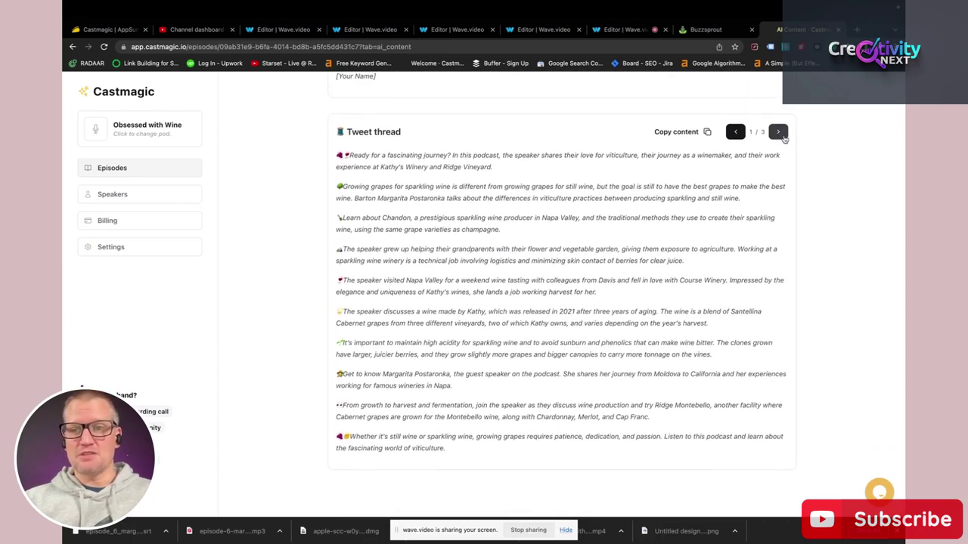
{"action": "left_click", "coordinate": [778, 132]}
{"action": "left_click", "coordinate": [778, 218]}
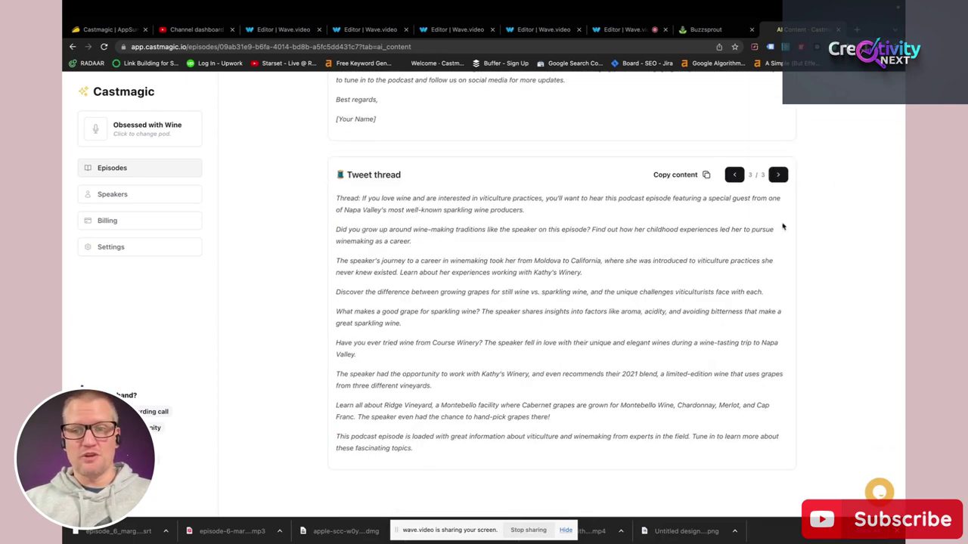
{"action": "left_click", "coordinate": [736, 219]}
{"action": "scroll", "coordinate": [522, 308], "scroll_direction": "up", "scroll_amount": 5}
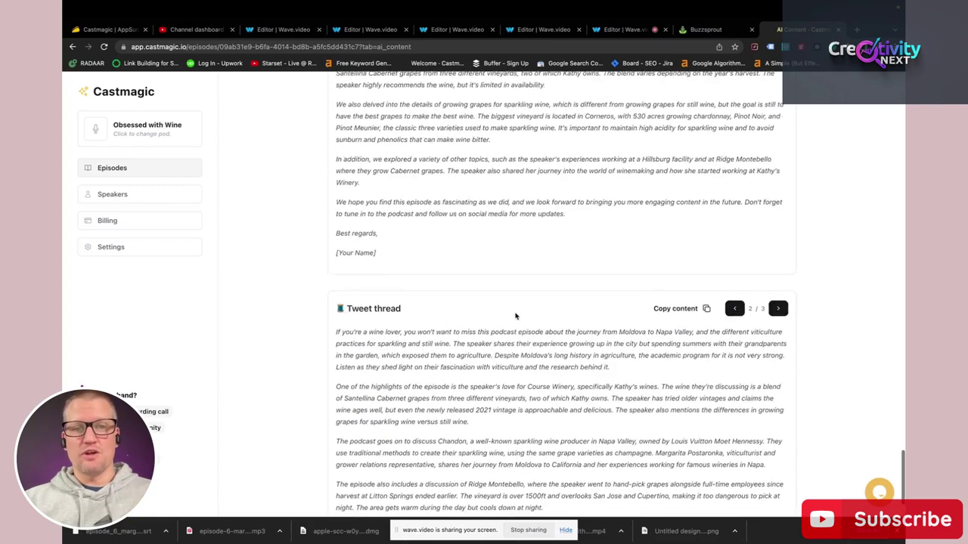
{"action": "scroll", "coordinate": [516, 316], "scroll_direction": "up", "scroll_amount": 7}
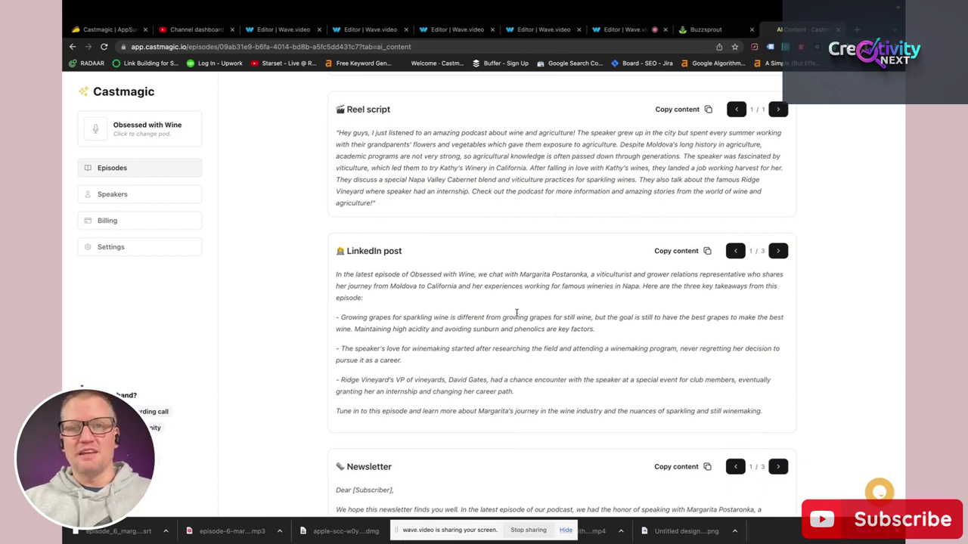
{"action": "scroll", "coordinate": [516, 312], "scroll_direction": "up", "scroll_amount": 5}
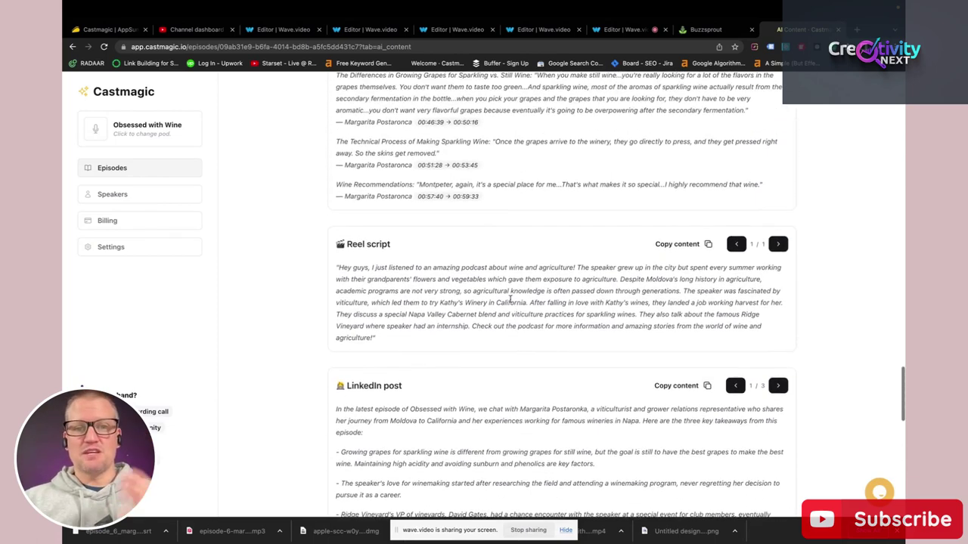
{"action": "scroll", "coordinate": [505, 290], "scroll_direction": "up", "scroll_amount": 7}
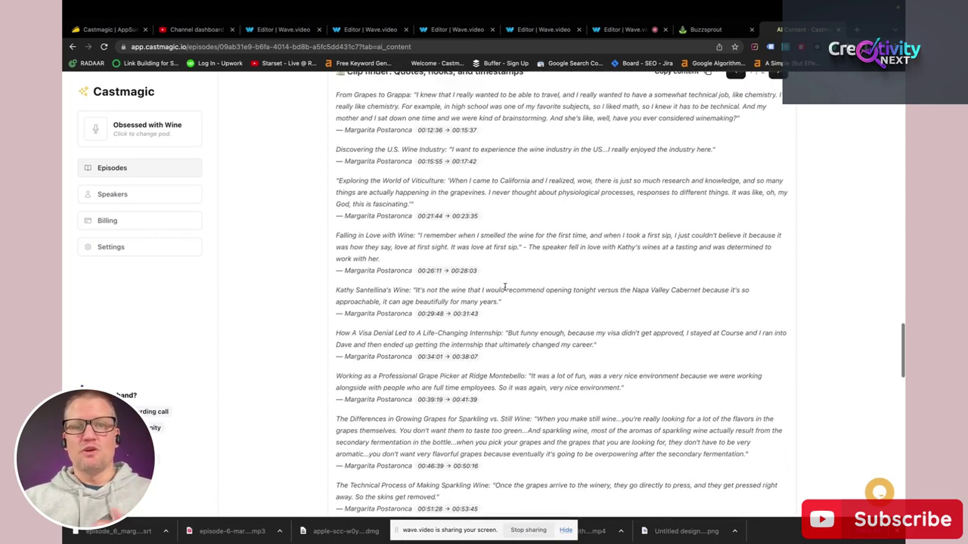
{"action": "scroll", "coordinate": [506, 289], "scroll_direction": "up", "scroll_amount": 13}
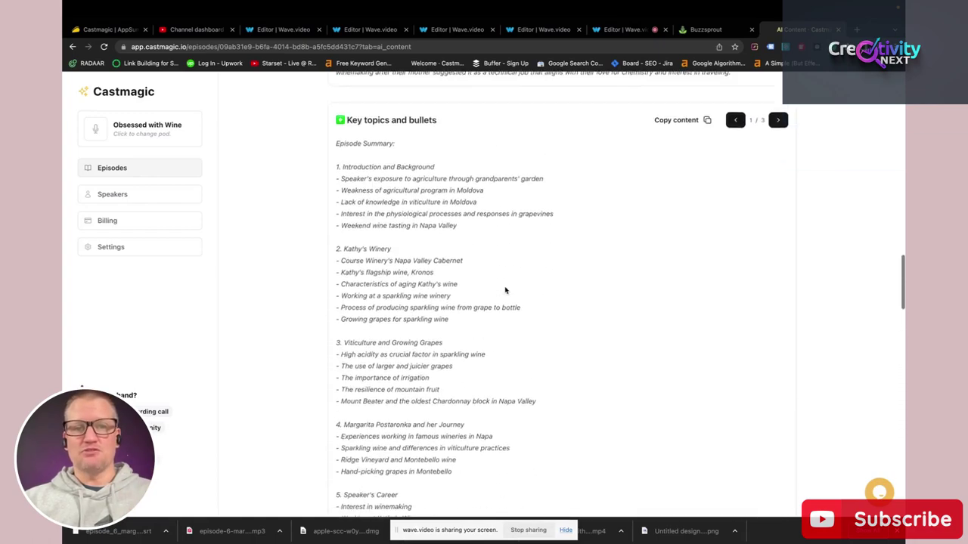
{"action": "scroll", "coordinate": [505, 290], "scroll_direction": "up", "scroll_amount": 4}
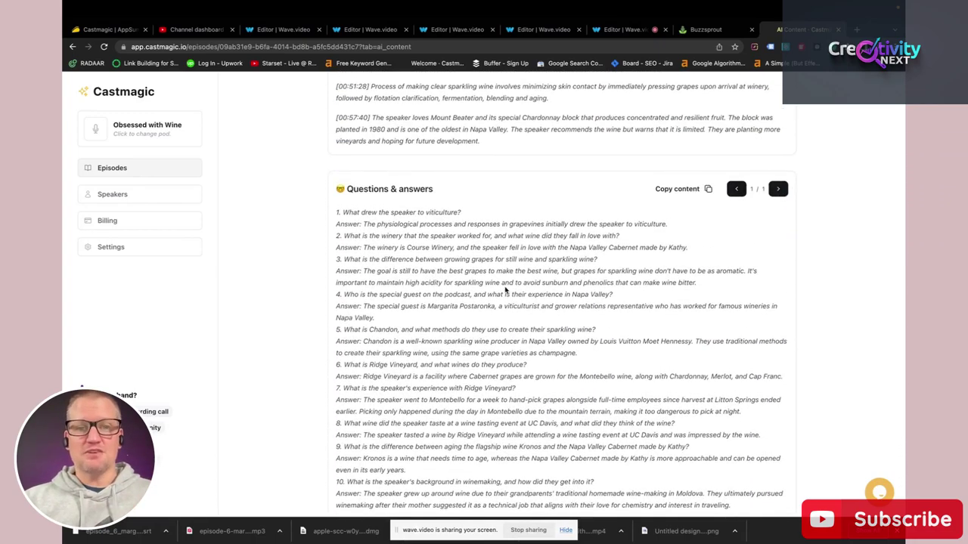
{"action": "scroll", "coordinate": [505, 290], "scroll_direction": "up", "scroll_amount": 7}
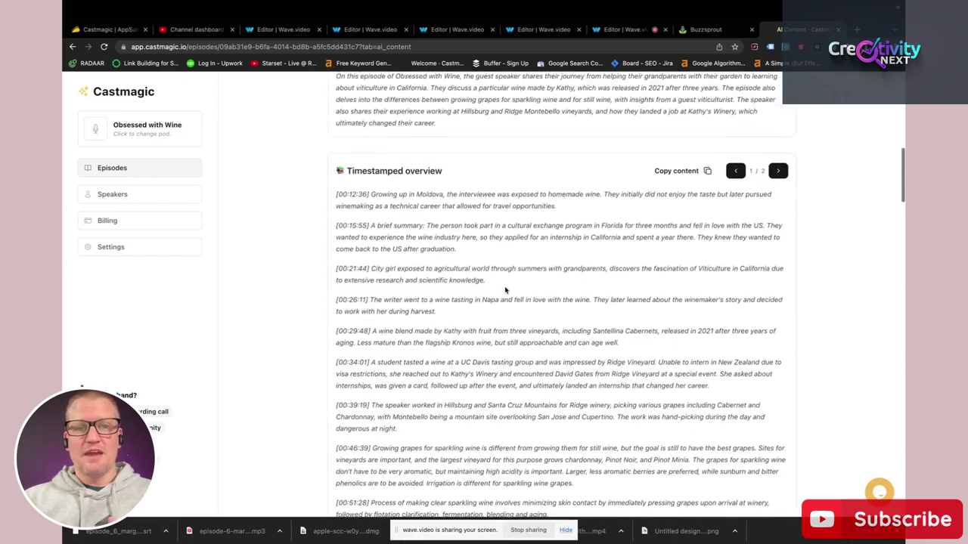
{"action": "scroll", "coordinate": [505, 289], "scroll_direction": "up", "scroll_amount": 1}
{"action": "scroll", "coordinate": [504, 283], "scroll_direction": "up", "scroll_amount": 2}
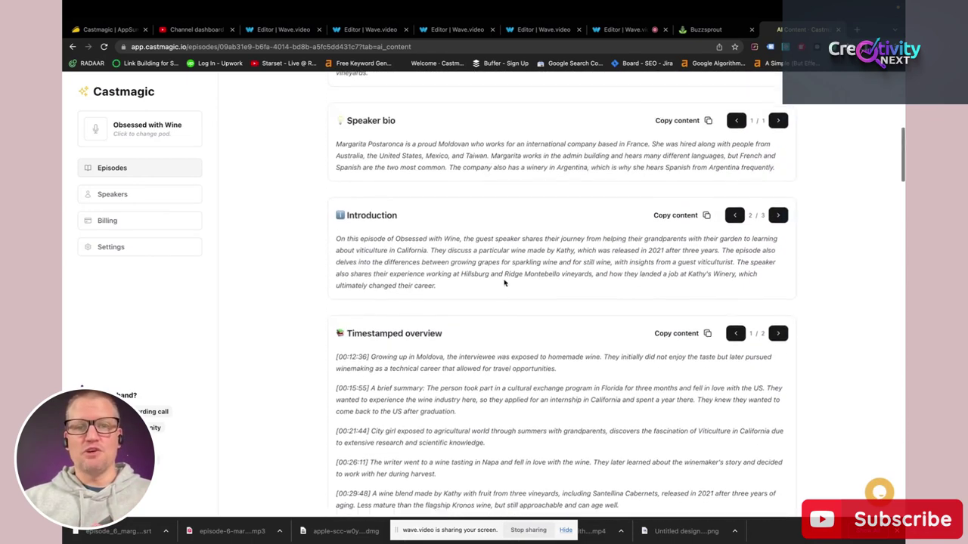
{"action": "scroll", "coordinate": [504, 283], "scroll_direction": "up", "scroll_amount": 1}
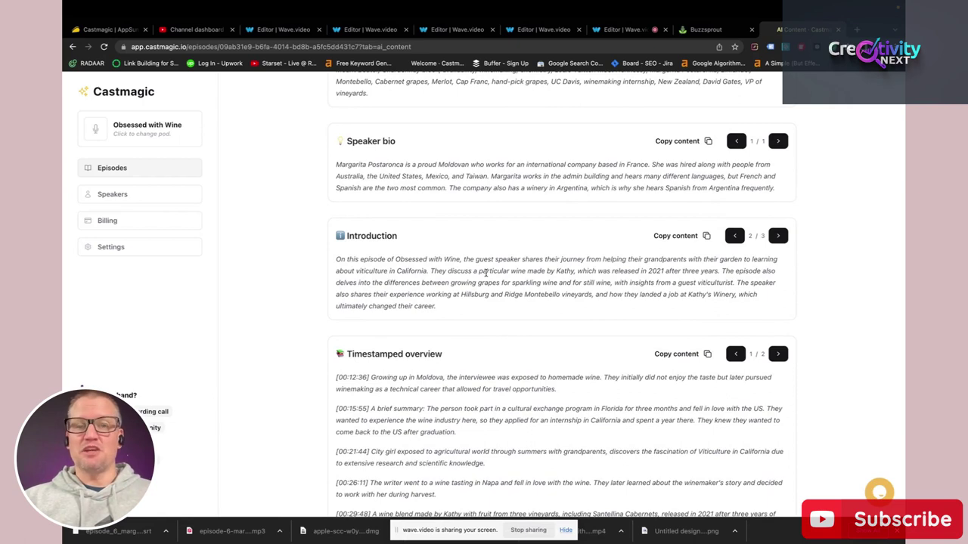
{"action": "scroll", "coordinate": [504, 281], "scroll_direction": "up", "scroll_amount": 1}
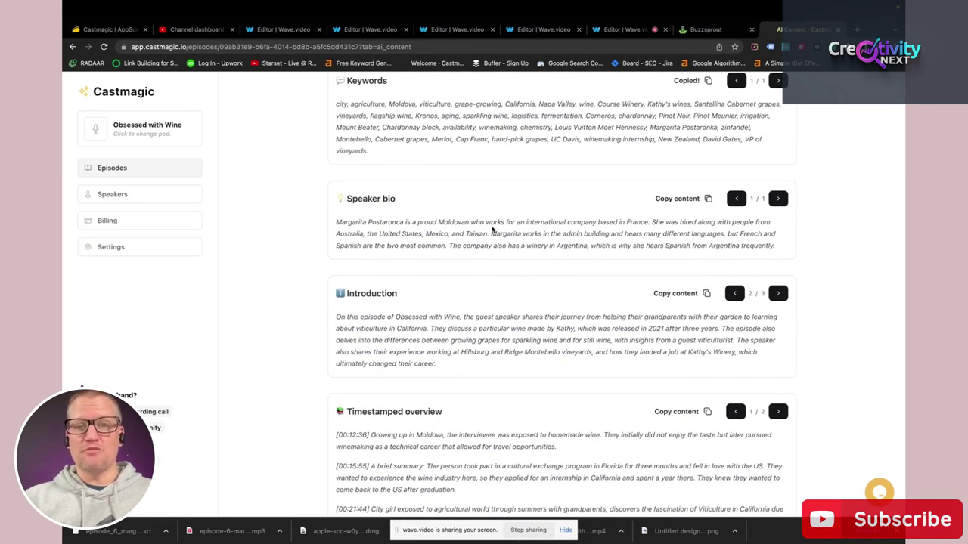
{"action": "scroll", "coordinate": [489, 225], "scroll_direction": "up", "scroll_amount": 1}
{"action": "scroll", "coordinate": [469, 184], "scroll_direction": "up", "scroll_amount": 5}
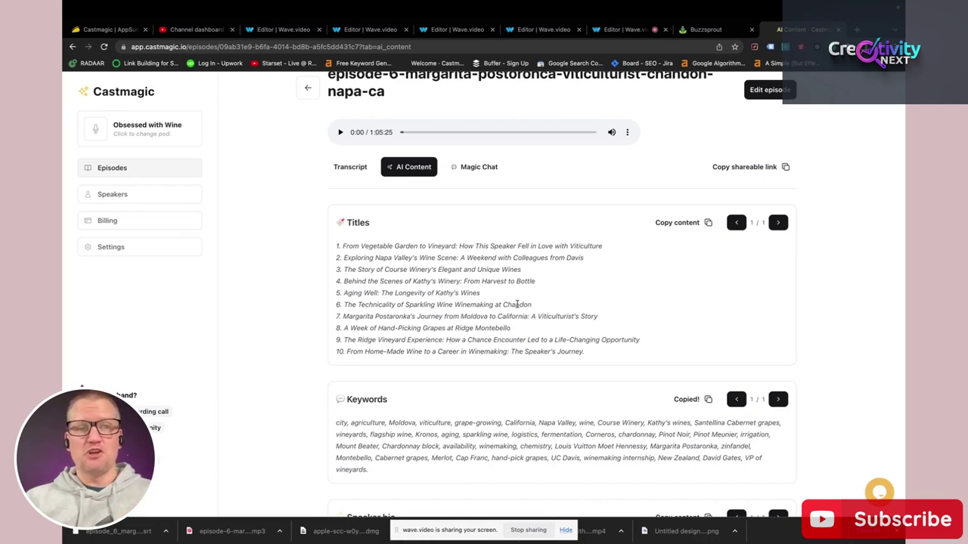
Open Magic Chat and select the example prompt 'Write a blog post for this episode.'
{"action": "left_click", "coordinate": [484, 168]}
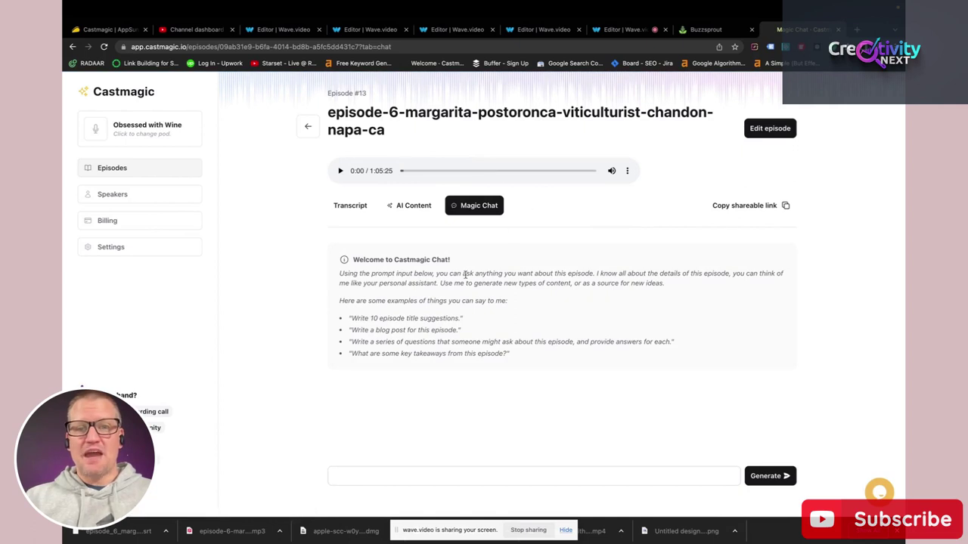
{"action": "left_click", "coordinate": [369, 474]}
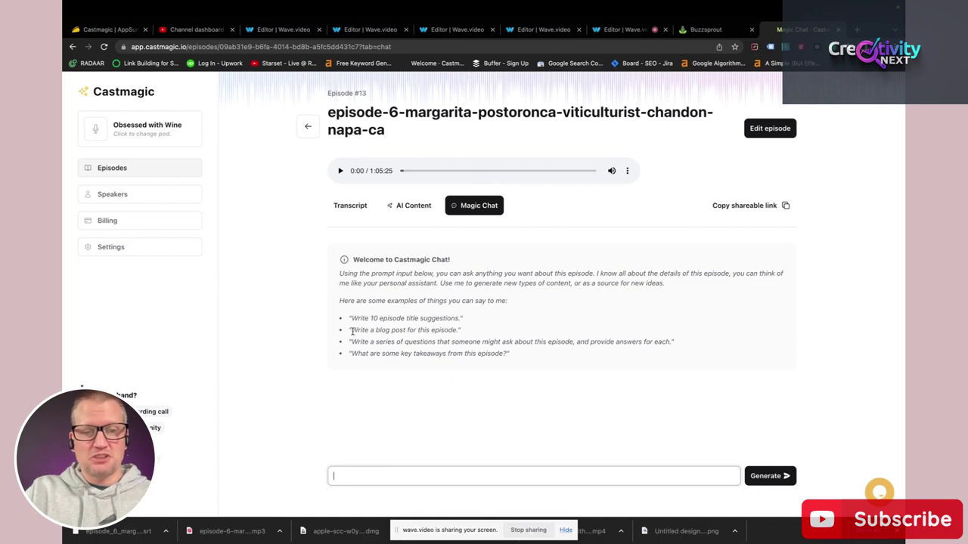
{"action": "left_click_drag", "start_coordinate": [353, 330], "coordinate": [490, 328]}
{"action": "key", "text": "super+c"}
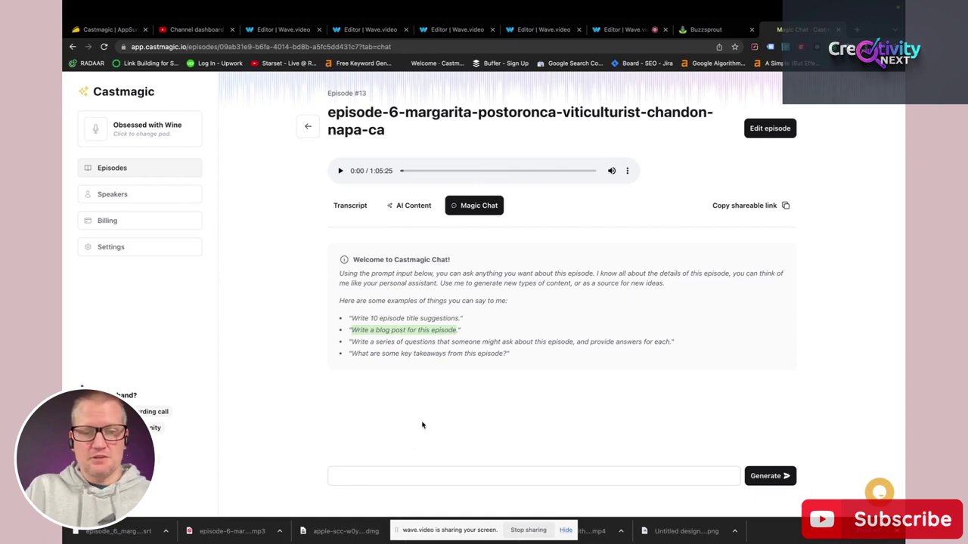
{"action": "left_click", "coordinate": [385, 470]}
Paste 'Write a blog post for this episode' into the prompt and generate the blog post
{"action": "key", "text": "super+v"}
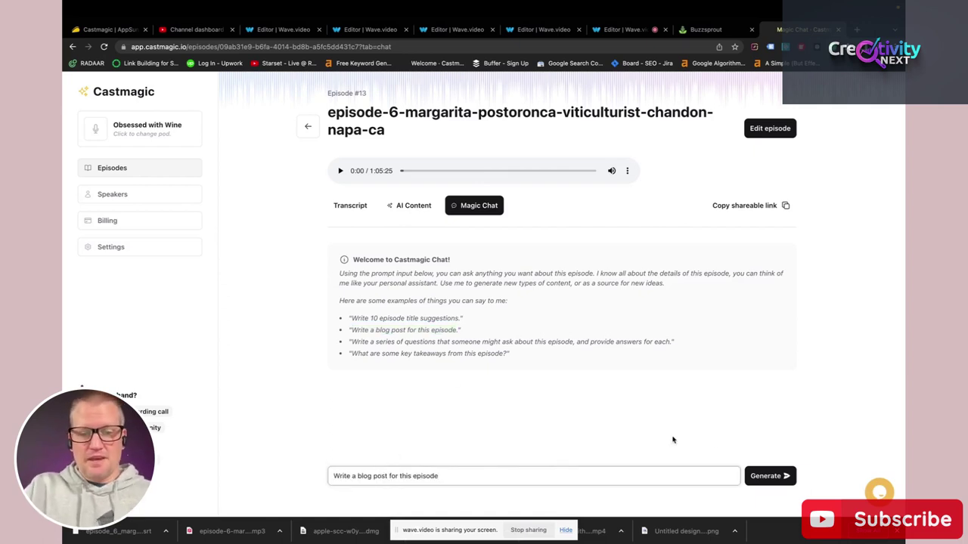
{"action": "left_click", "coordinate": [766, 475]}
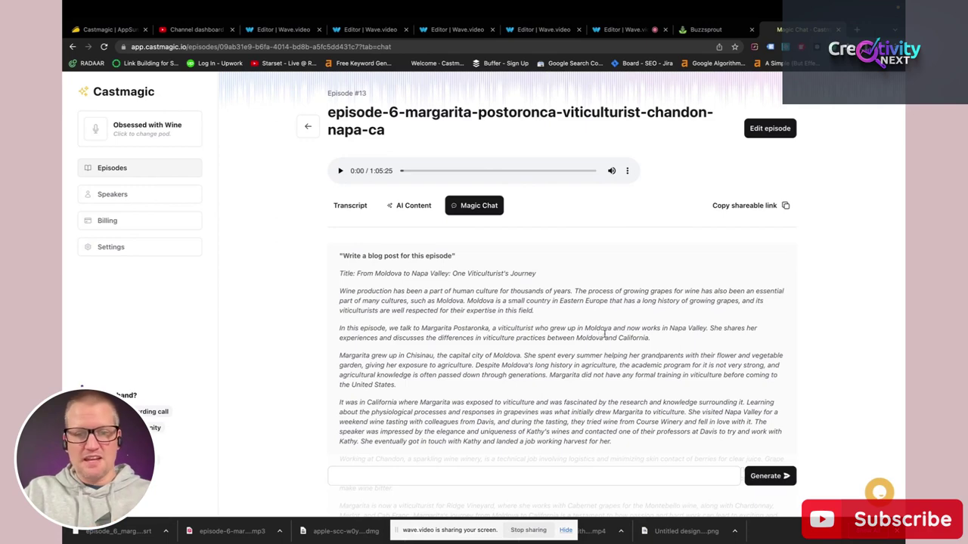
{"action": "scroll", "coordinate": [602, 336], "scroll_direction": "down", "scroll_amount": 3}
{"action": "scroll", "coordinate": [605, 336], "scroll_direction": "up", "scroll_amount": 3}
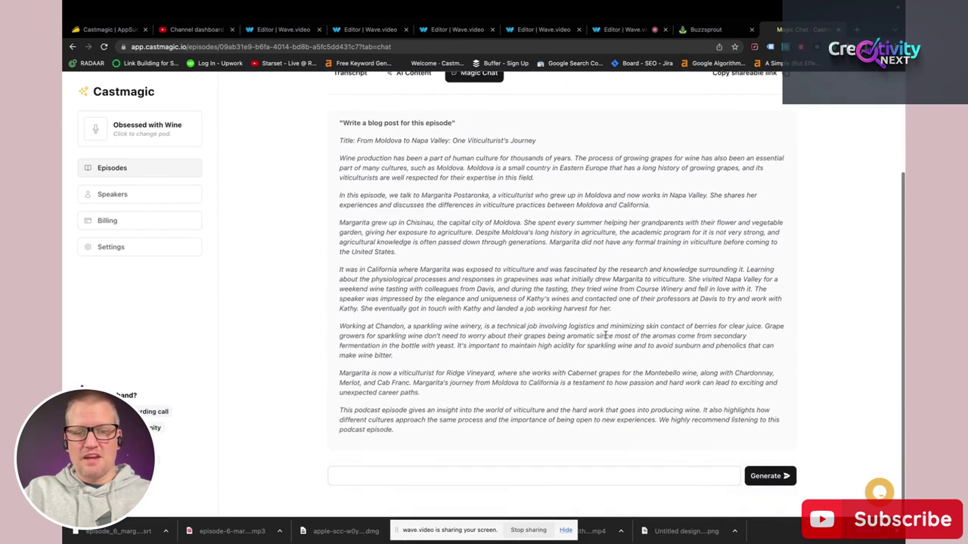
{"action": "scroll", "coordinate": [605, 333], "scroll_direction": "down", "scroll_amount": 1}
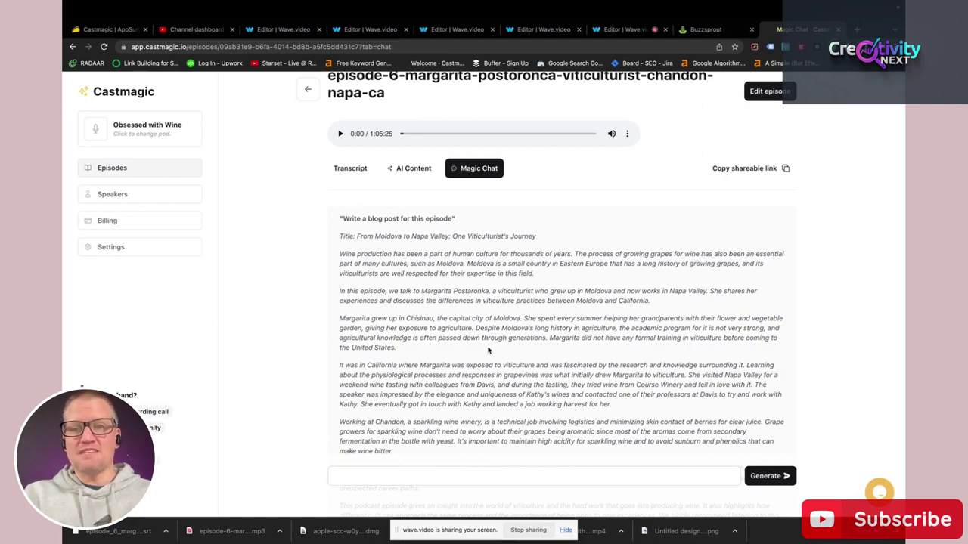
{"action": "scroll", "coordinate": [488, 350], "scroll_direction": "up", "scroll_amount": 1}
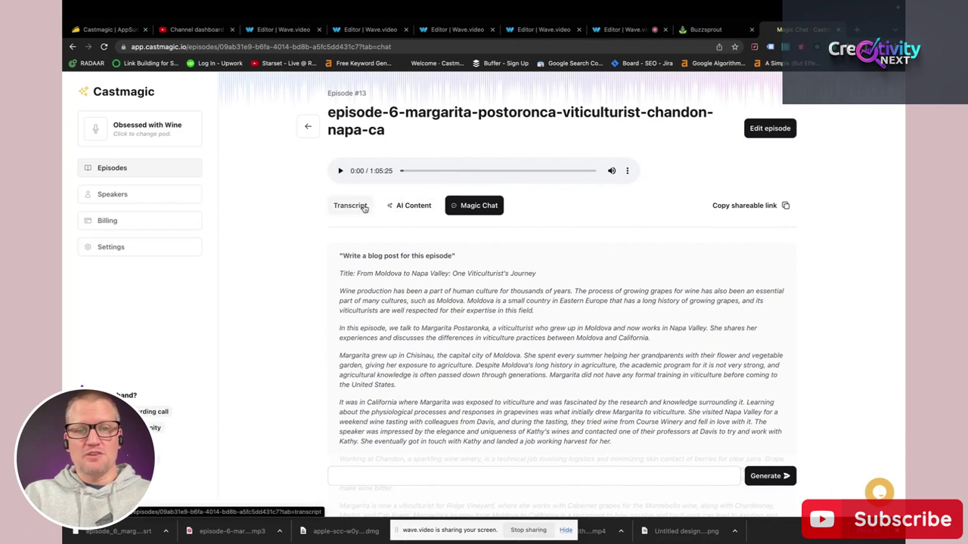
{"action": "left_click", "coordinate": [364, 208]}
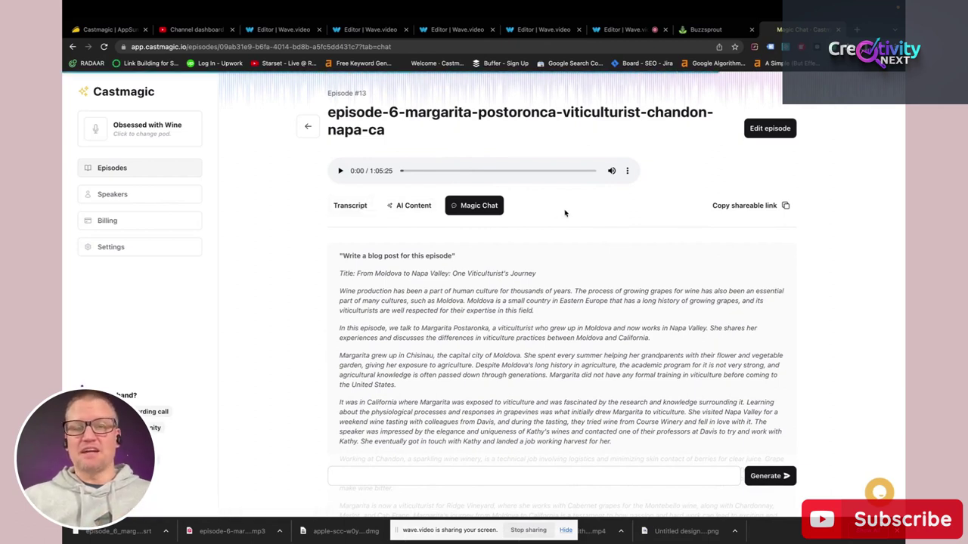